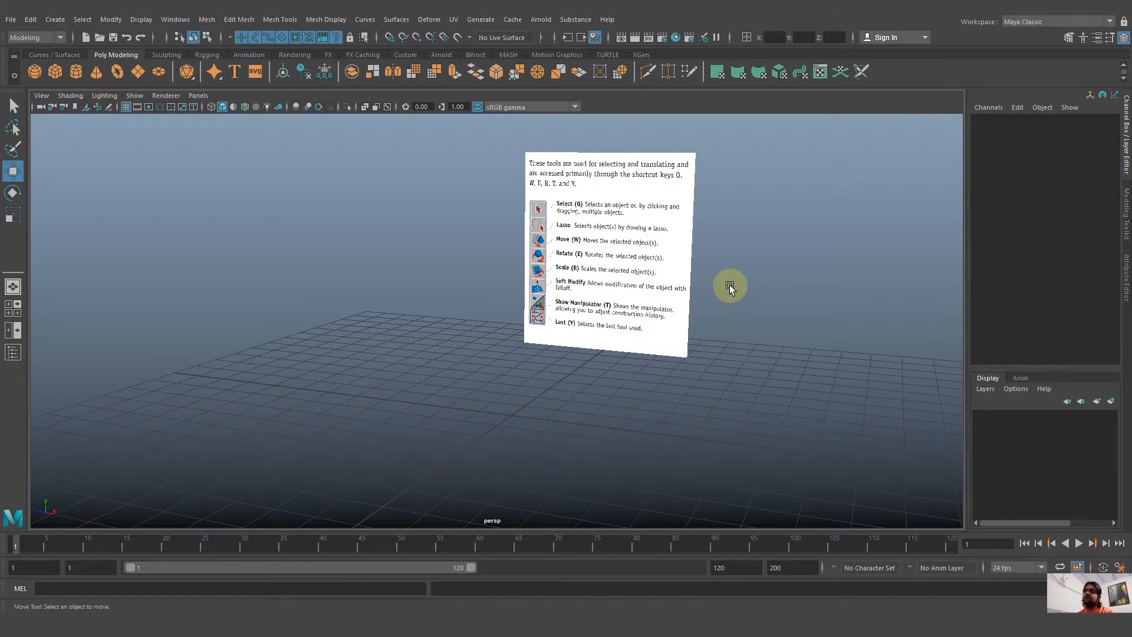
Show the four-view layout, create a polygon cone at the origin, and try selecting and deselecting it.
alt+drag(781, 301, 780, 298)
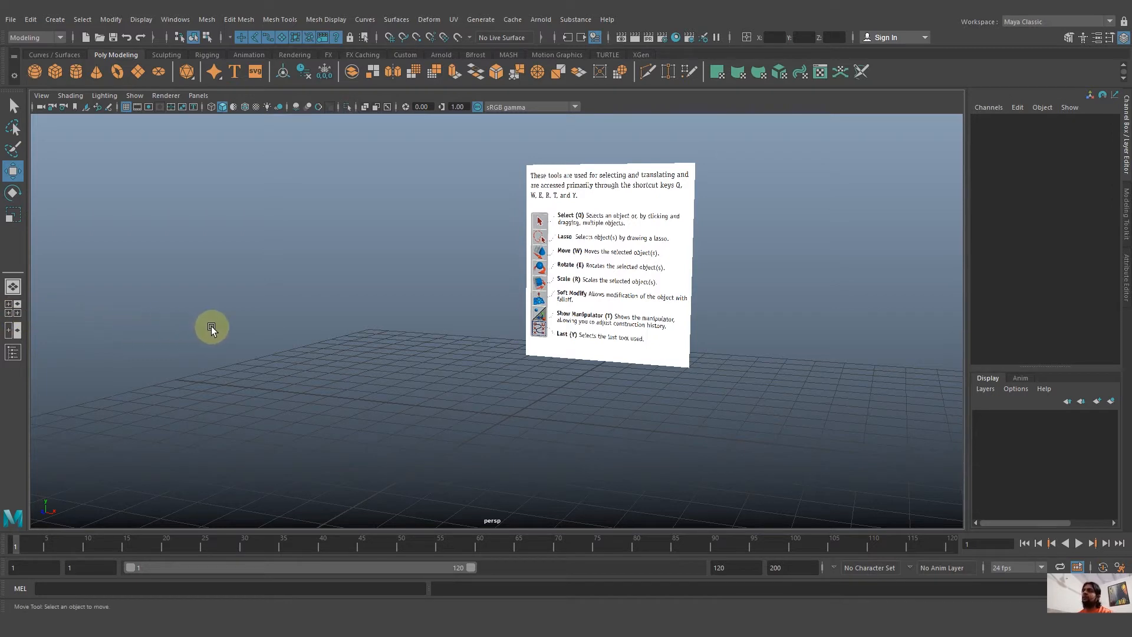
click(18, 306)
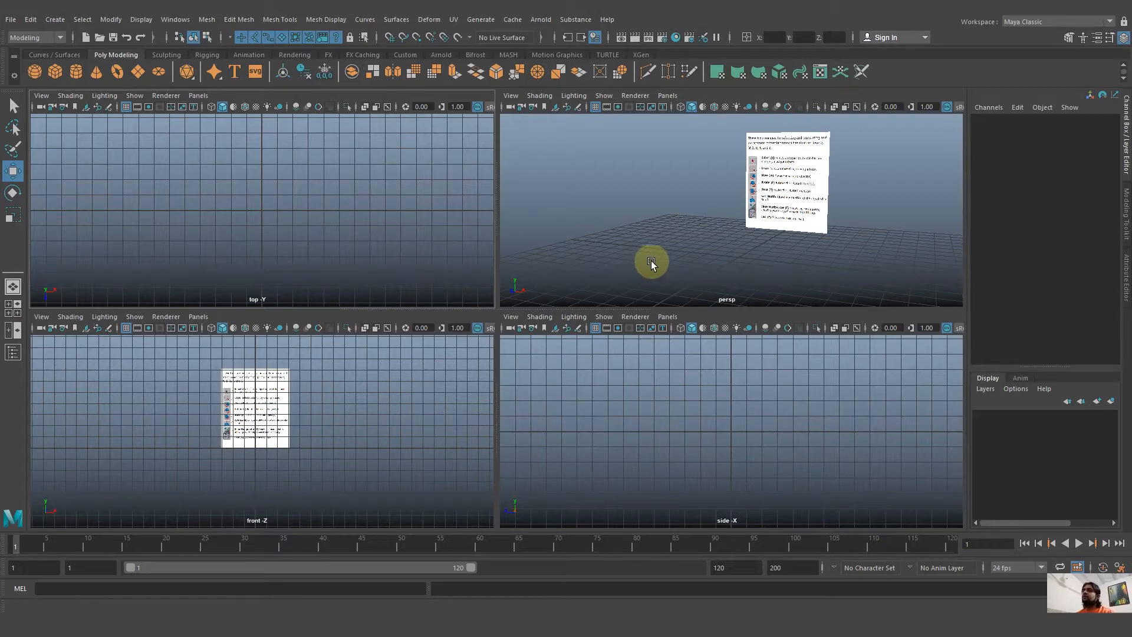
alt+drag(651, 261, 660, 257)
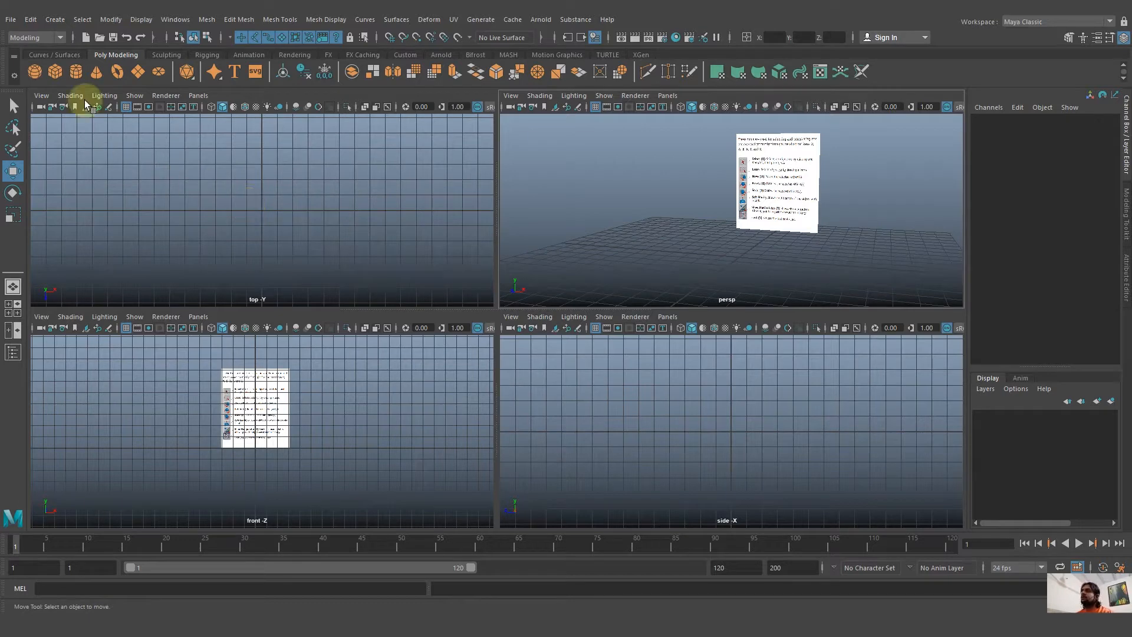
click(97, 72)
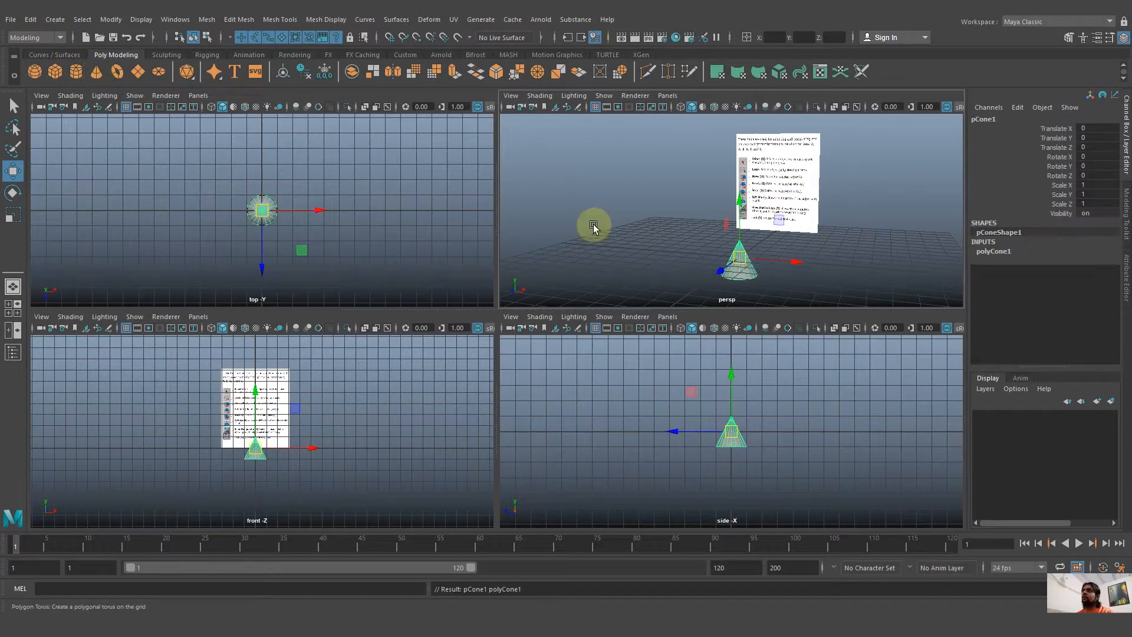
click(834, 291)
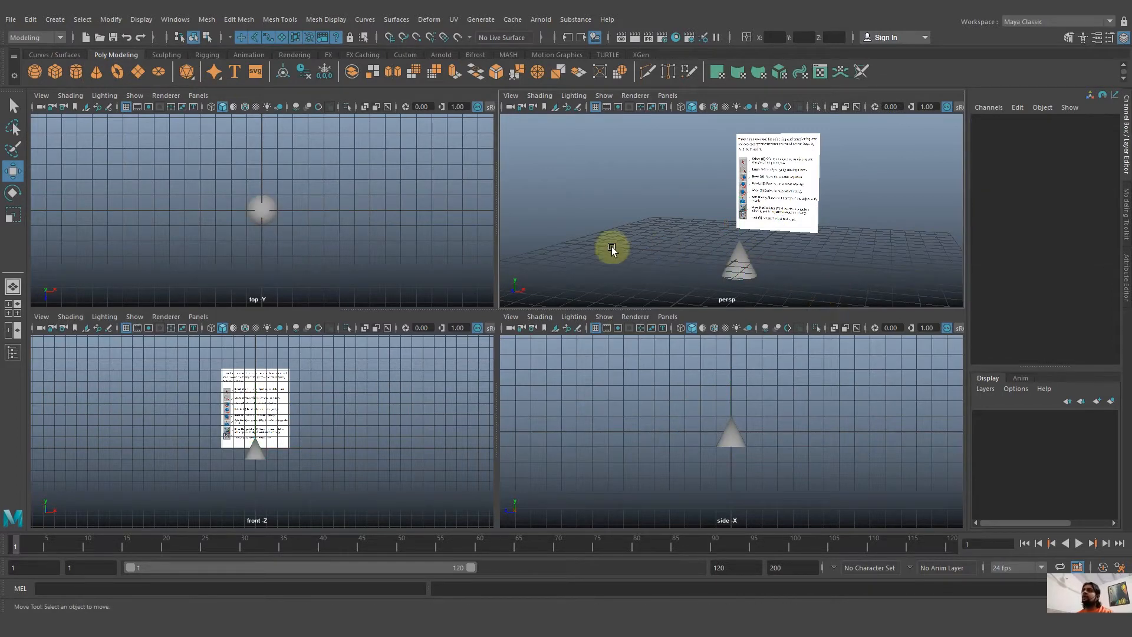
drag(230, 187, 329, 250)
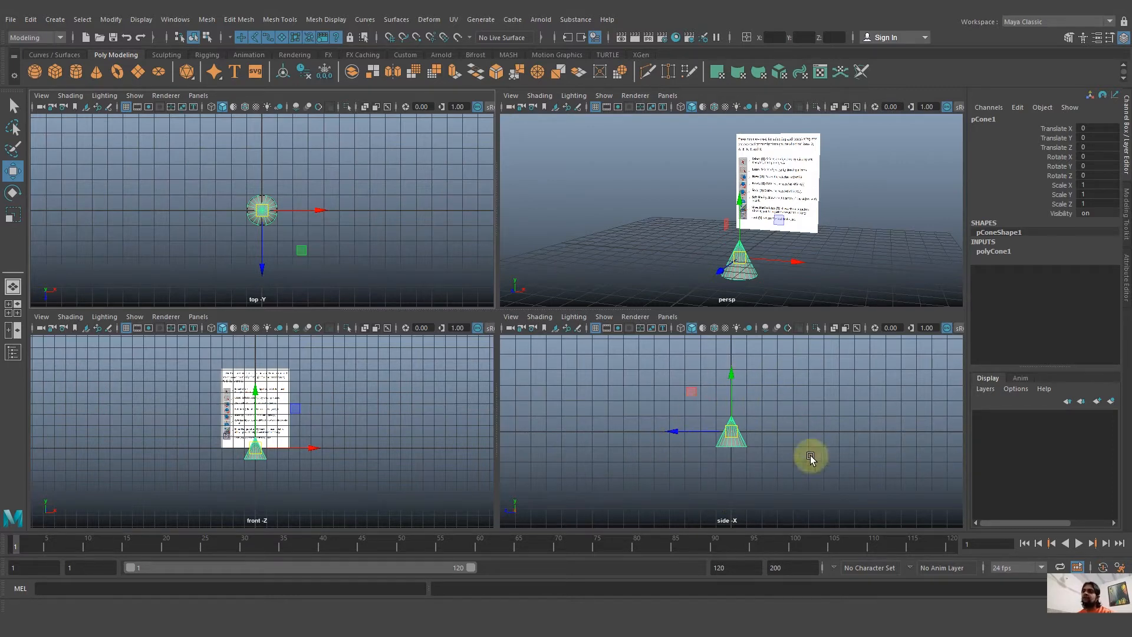
click(844, 247)
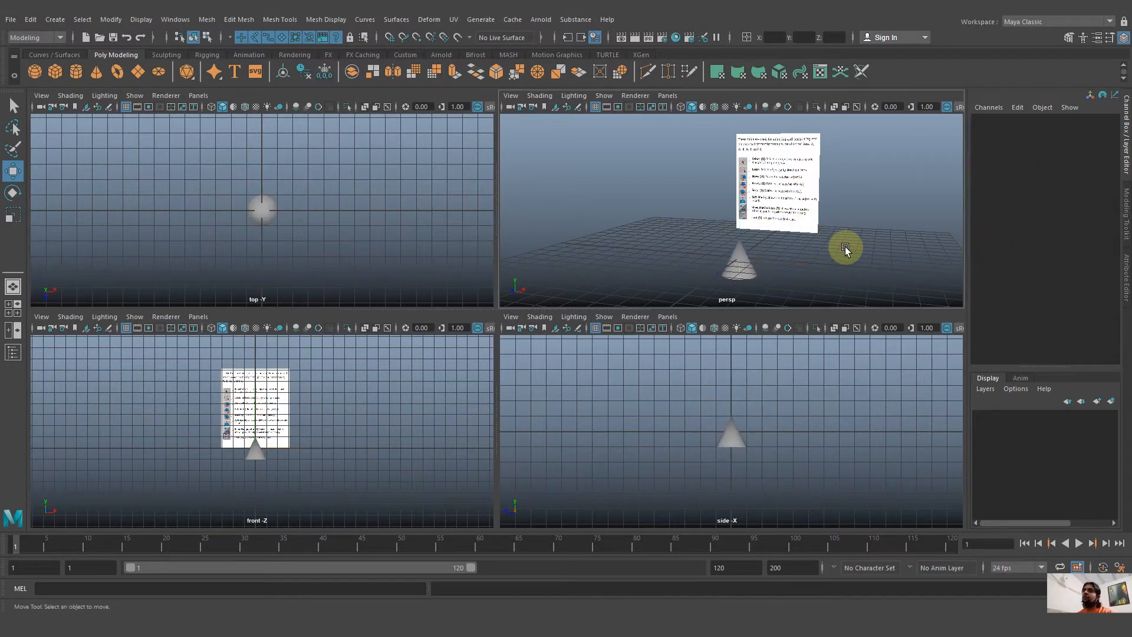
View the perspective, front and top views full size in turn, finishing in the perspective view.
key(space)
alt+drag(699, 376, 603, 381)
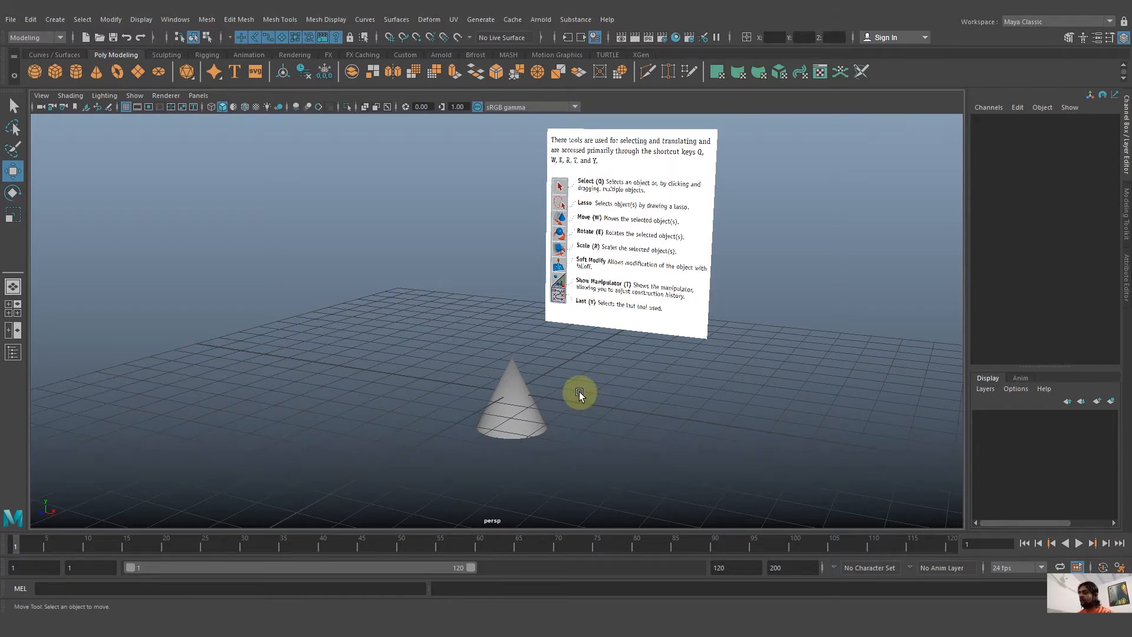
key(space)
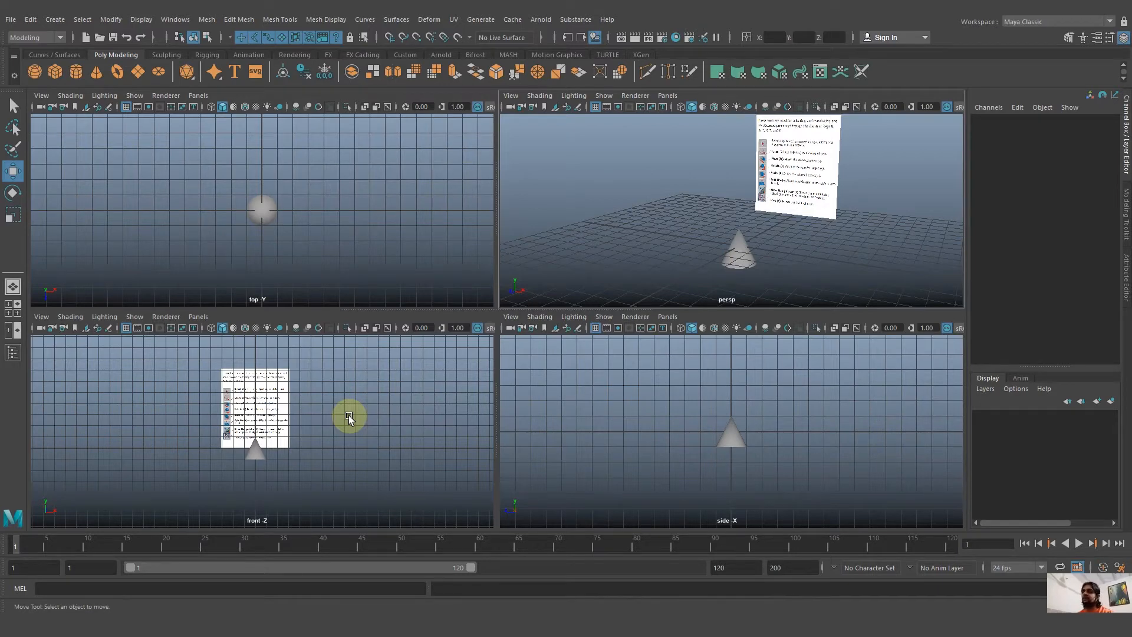
key(space)
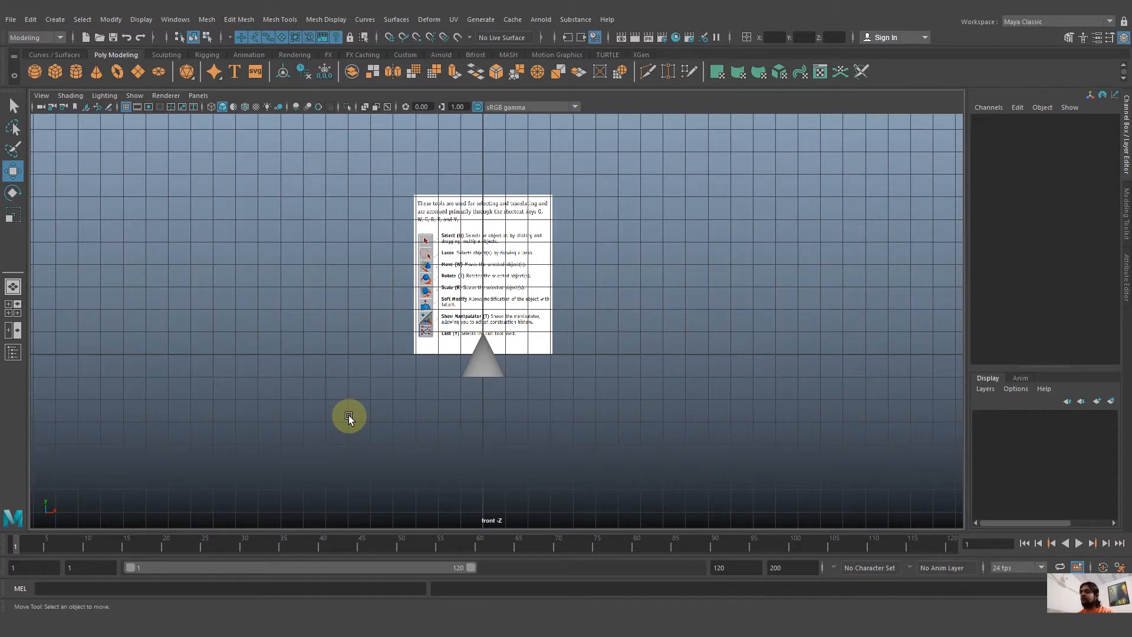
key(space)
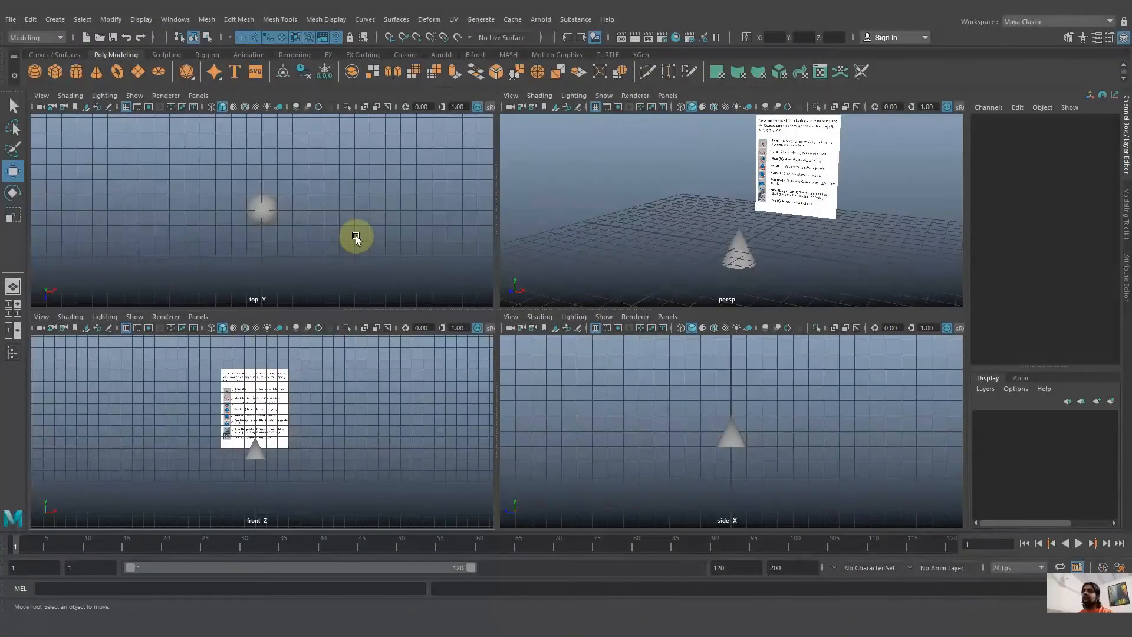
key(space)
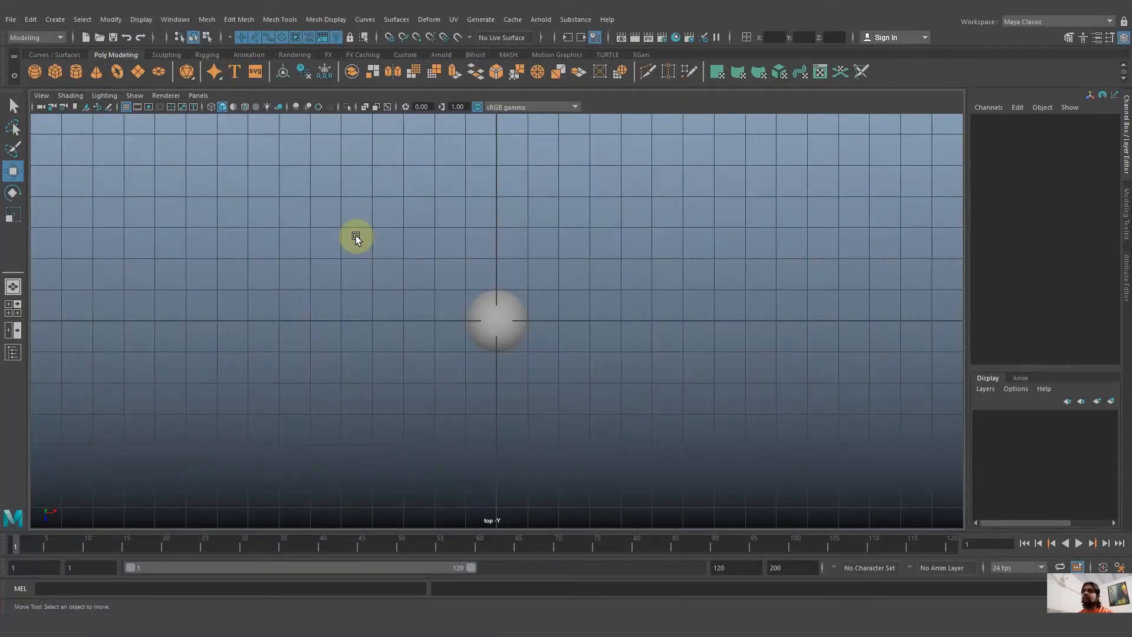
key(space)
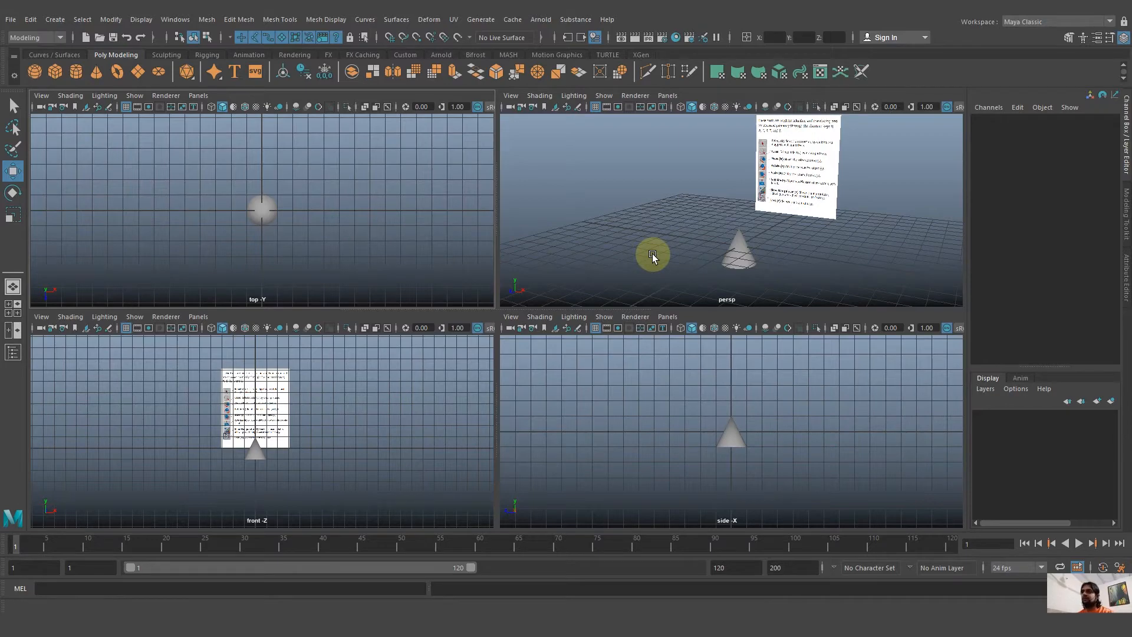
key(space)
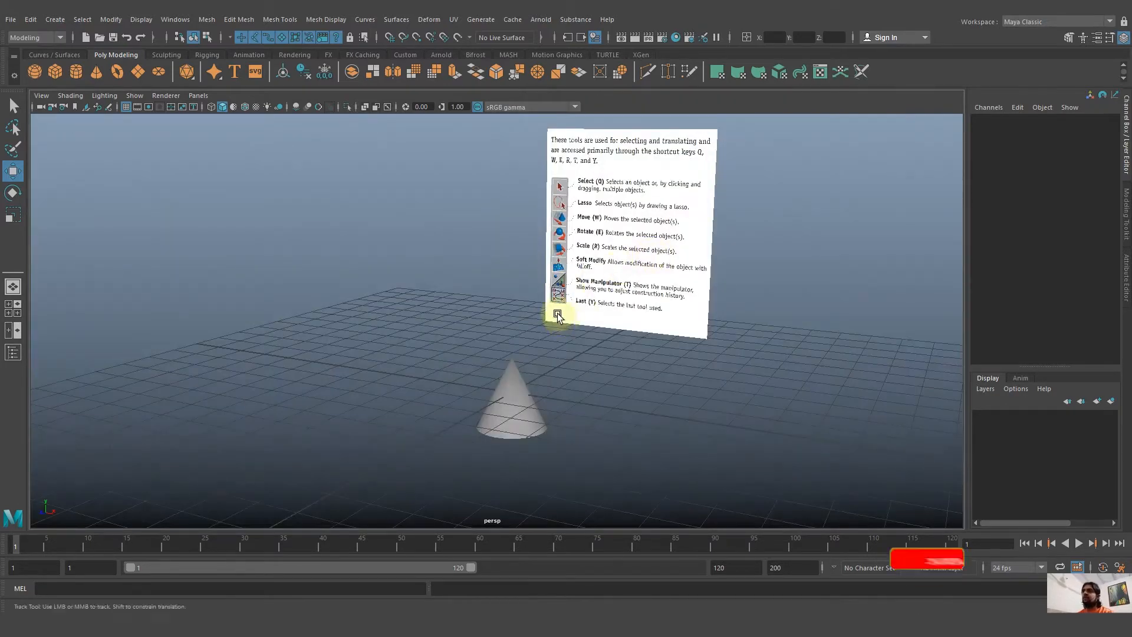
Examine the cone and the reference image in the perspective view by orbiting, panning and zooming around them.
alt+drag(561, 323, 721, 351)
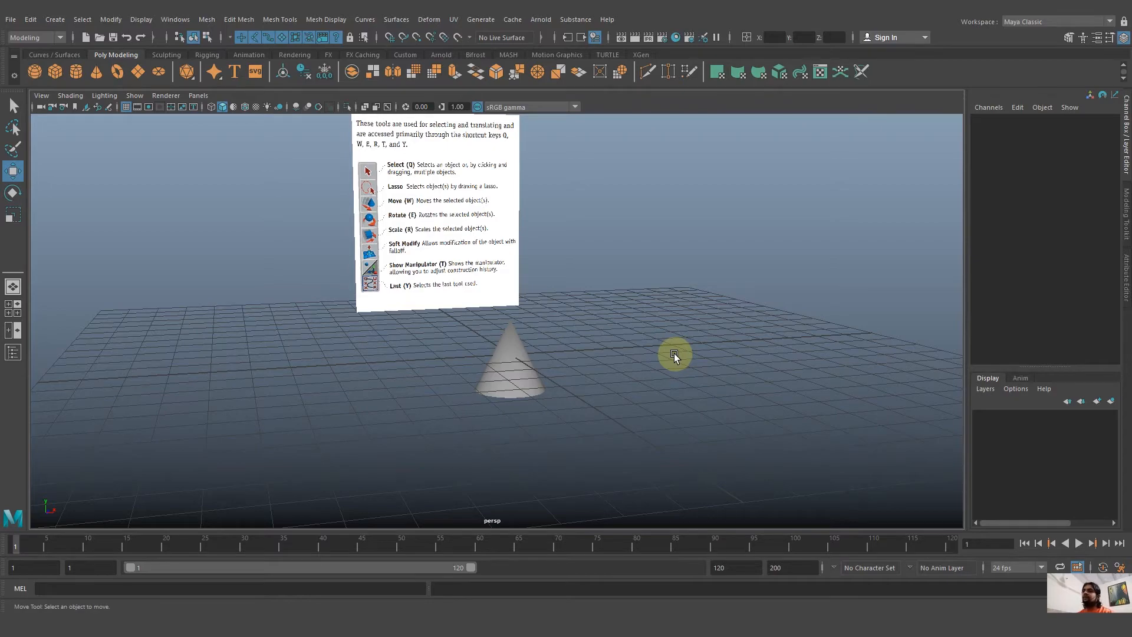
mouse_move(674, 353)
alt+mouse_down()
mouse_move(465, 358)
mouse_move(744, 356)
mouse_move(638, 346)
mouse_move(645, 306)
mouse_move(665, 401)
mouse_move(737, 387)
mouse_move(737, 330)
mouse_move(688, 316)
mouse_move(607, 321)
mouse_move(574, 368)
mouse_move(628, 408)
mouse_move(725, 393)
mouse_move(761, 313)
mouse_move(775, 310)
mouse_move(770, 372)
mouse_move(649, 405)
mouse_move(513, 342)
mouse_move(589, 329)
mouse_move(655, 363)
alt+mouse_up()
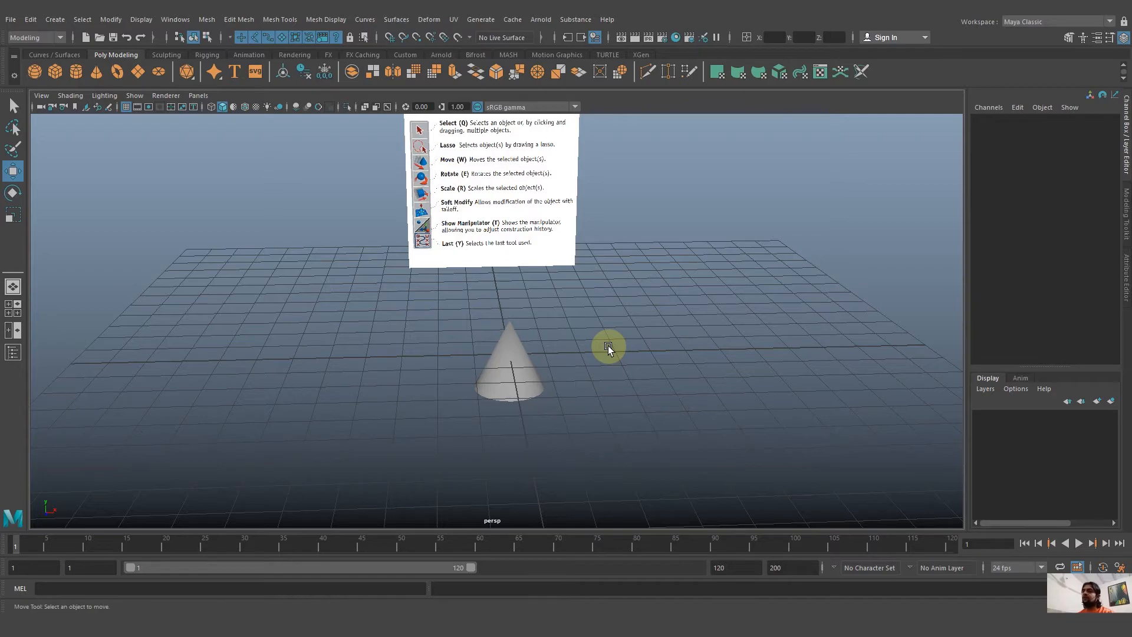
drag(607, 345, 568, 346)
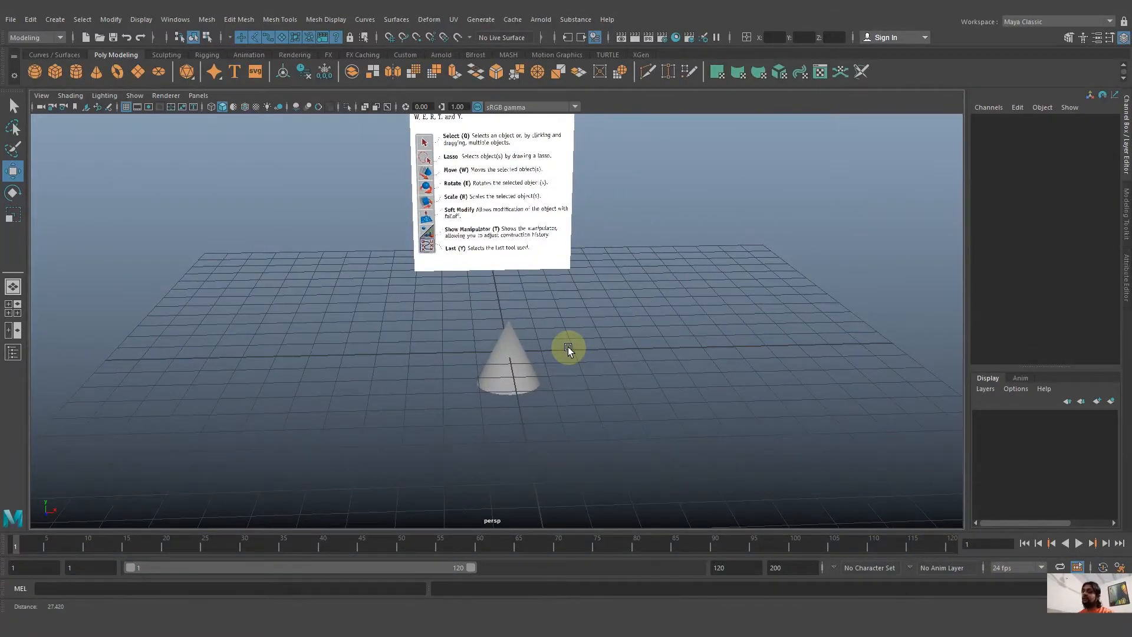
alt+right_drag(571, 351, 753, 460)
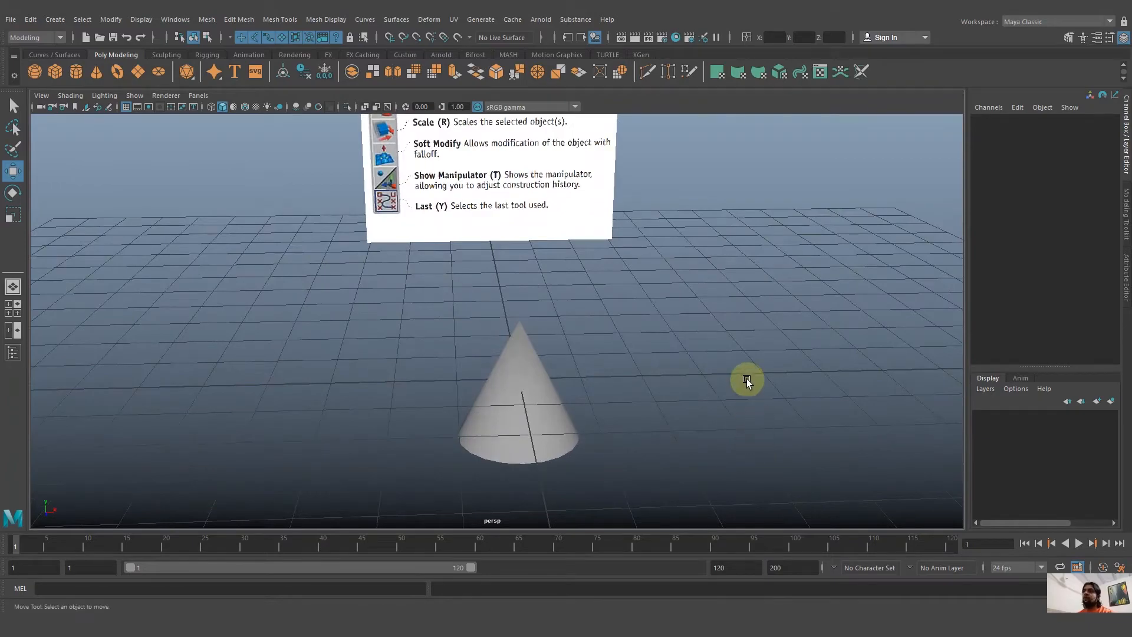
alt+drag(753, 381, 694, 386)
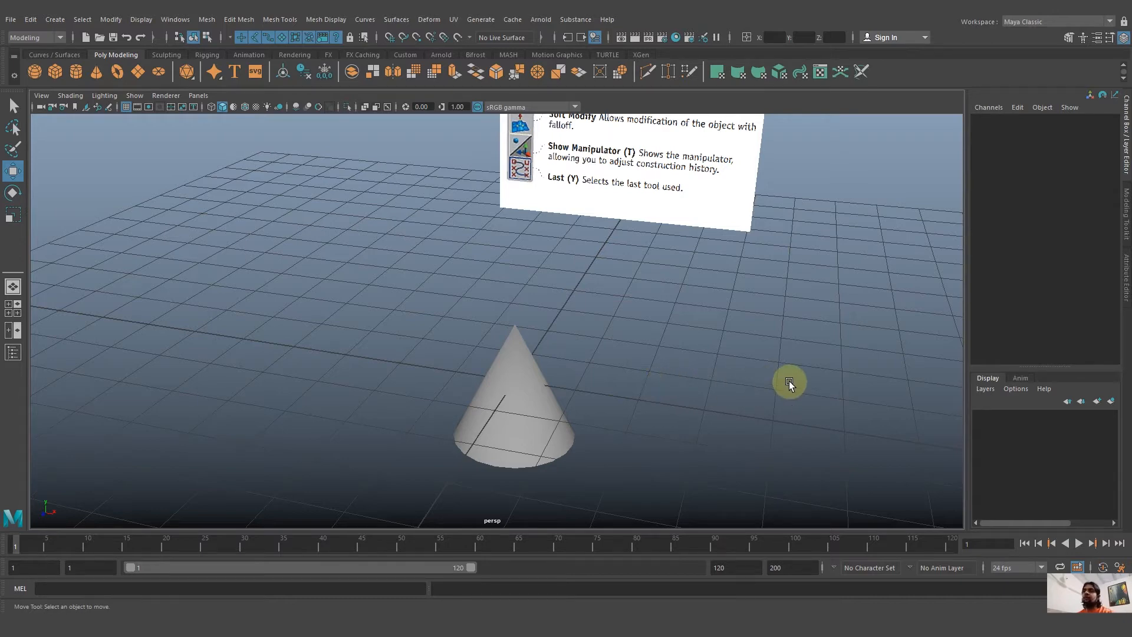
alt+middle_drag(789, 381, 722, 288)
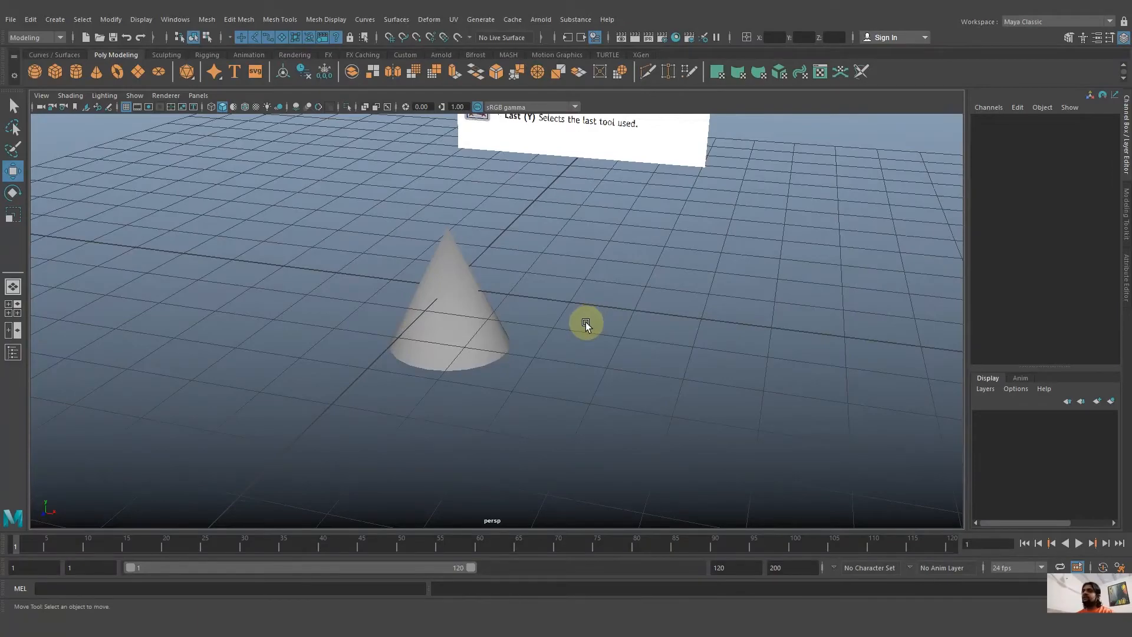
alt+drag(567, 328, 601, 324)
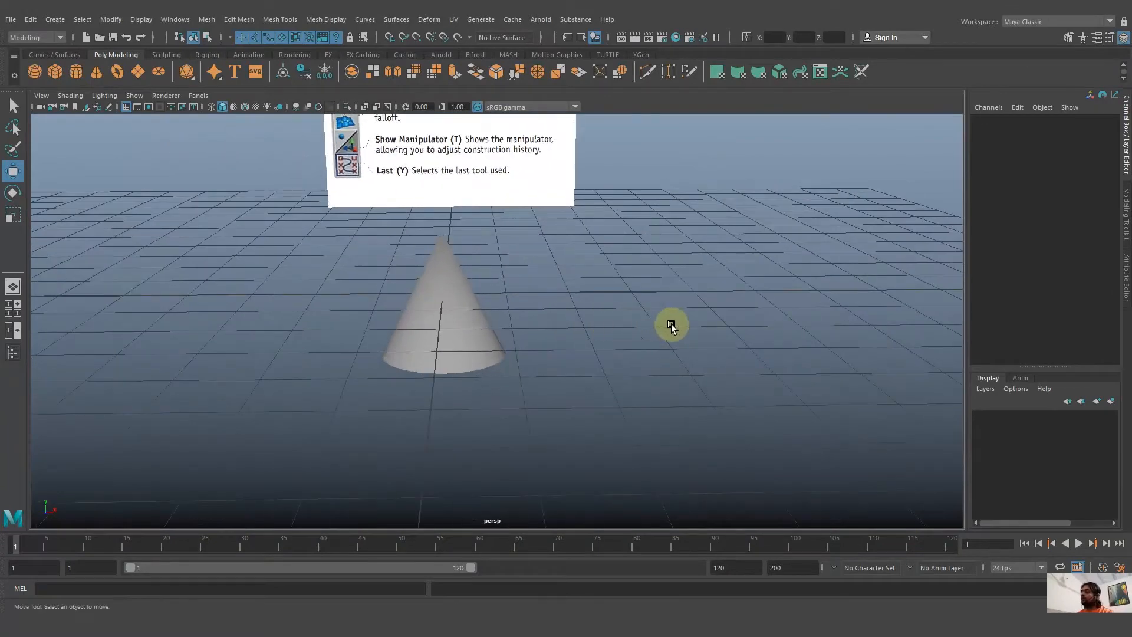
alt+middle_drag(676, 326, 860, 345)
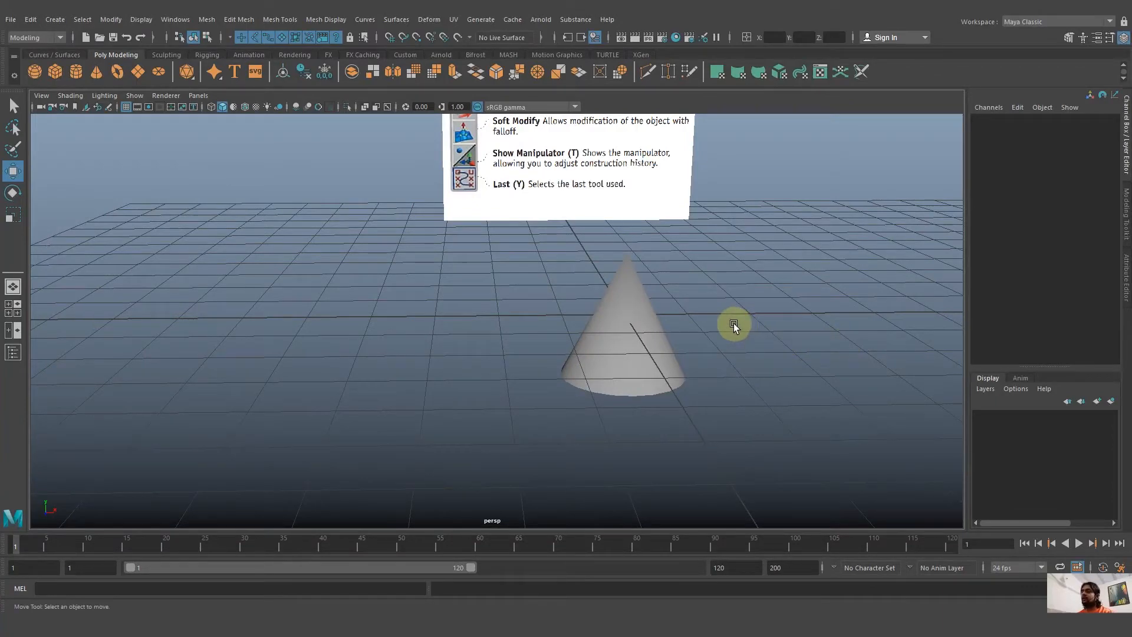
alt+right_drag(734, 323, 490, 330)
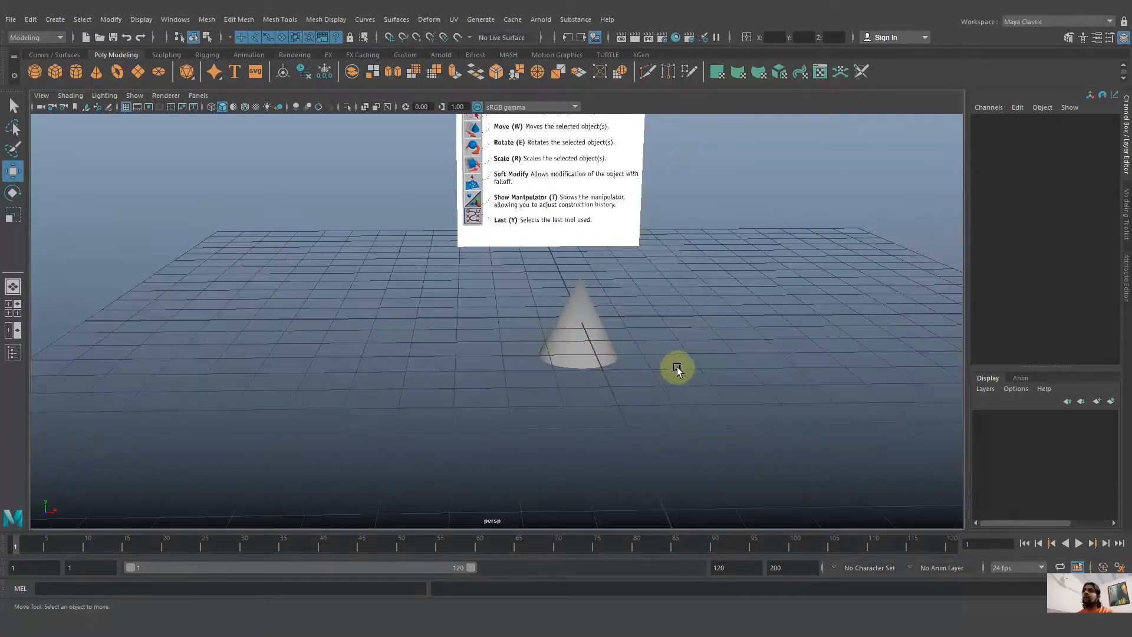
mouse_move(825, 423)
alt+right_down()
mouse_move(687, 371)
mouse_move(621, 371)
mouse_move(489, 341)
mouse_move(760, 428)
mouse_move(609, 346)
mouse_move(730, 394)
mouse_move(825, 415)
alt+right_up()
alt+middle_drag(825, 415, 598, 407)
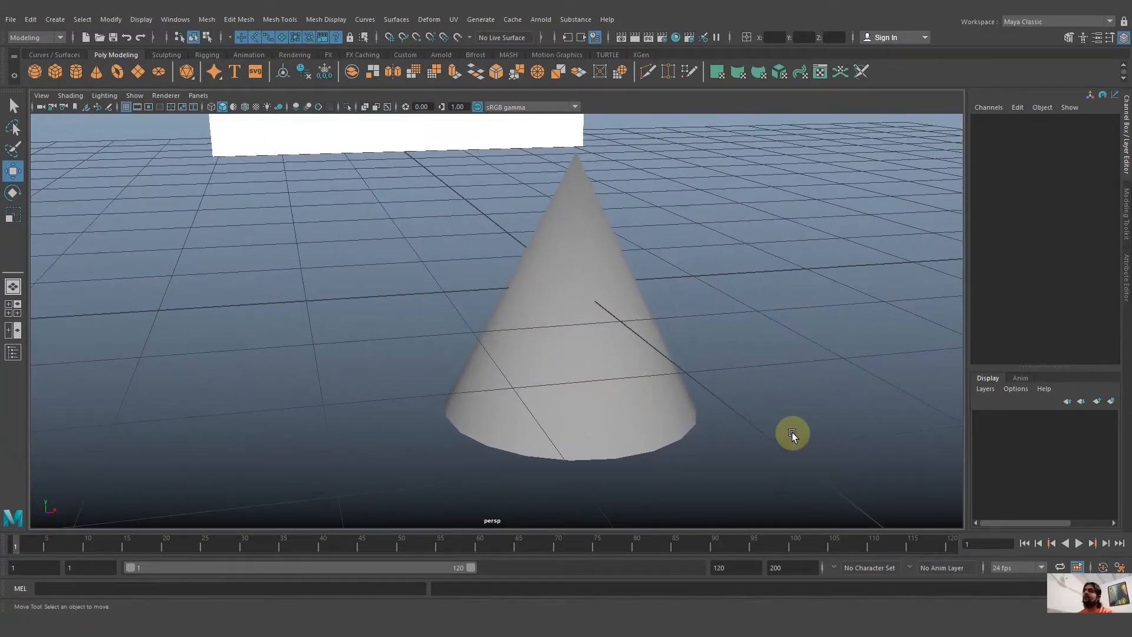
Select the distant cone and frame it in the perspective view.
alt+right_drag(858, 471, 595, 364)
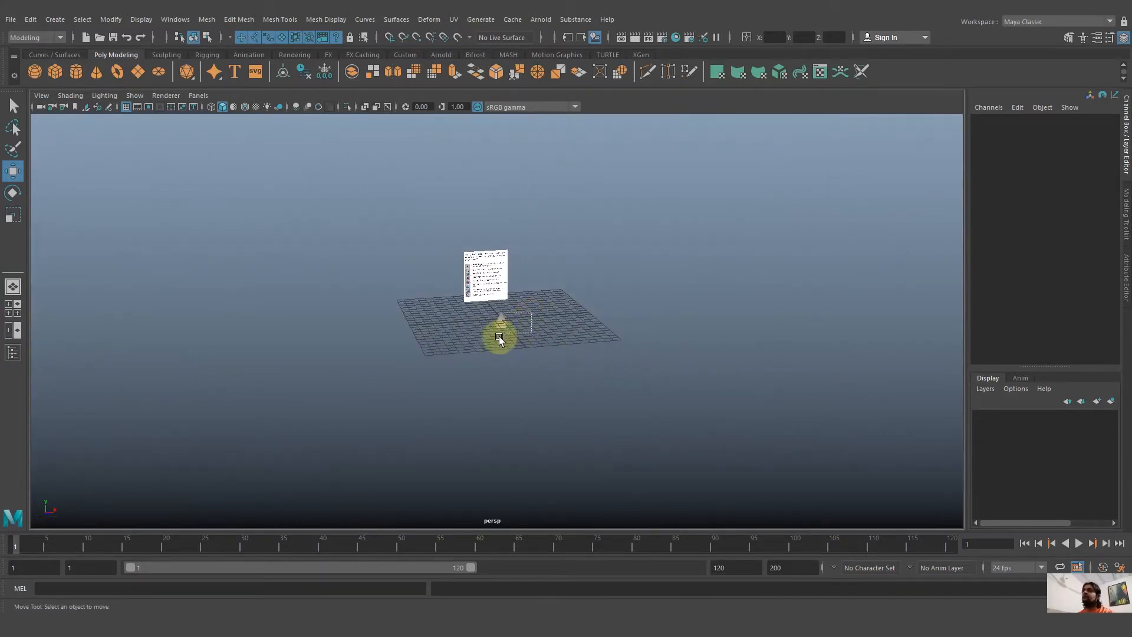
drag(499, 338, 484, 345)
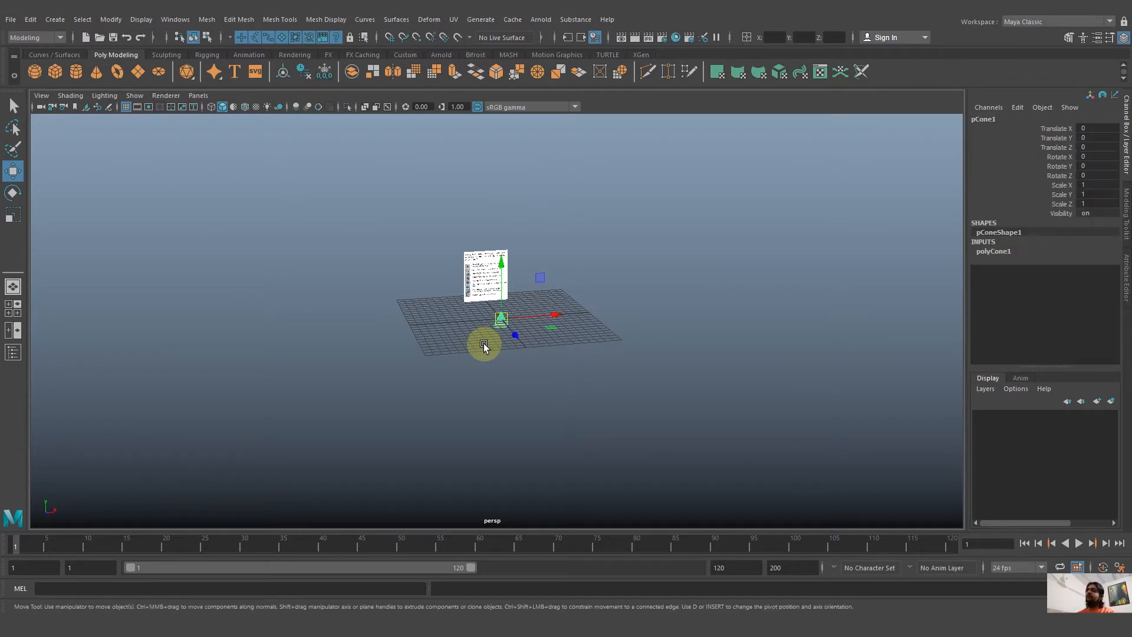
key(f)
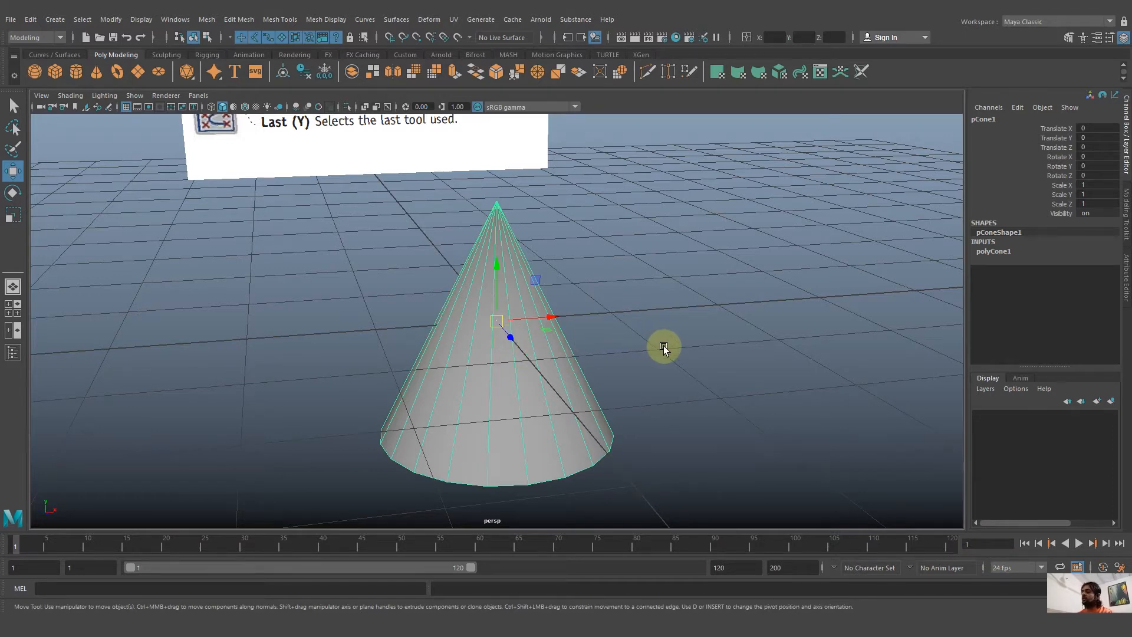
Inspect the framed cone from several angles and distances in the perspective view.
alt+drag(674, 346, 510, 332)
alt+right_drag(510, 332, 236, 292)
alt+right_drag(639, 376, 513, 351)
alt+drag(513, 351, 645, 354)
alt+right_drag(665, 349, 401, 348)
alt+drag(401, 348, 671, 351)
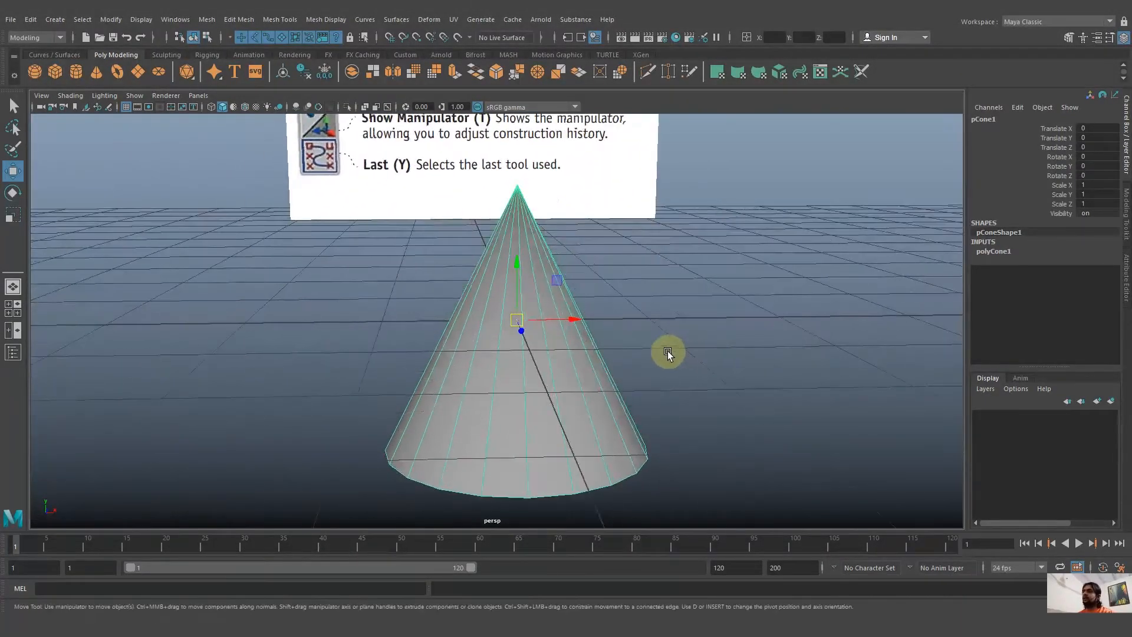
alt+right_drag(670, 351, 628, 362)
alt+drag(627, 361, 560, 364)
alt+right_drag(663, 369, 499, 340)
alt+middle_drag(533, 342, 523, 367)
alt+drag(599, 374, 574, 391)
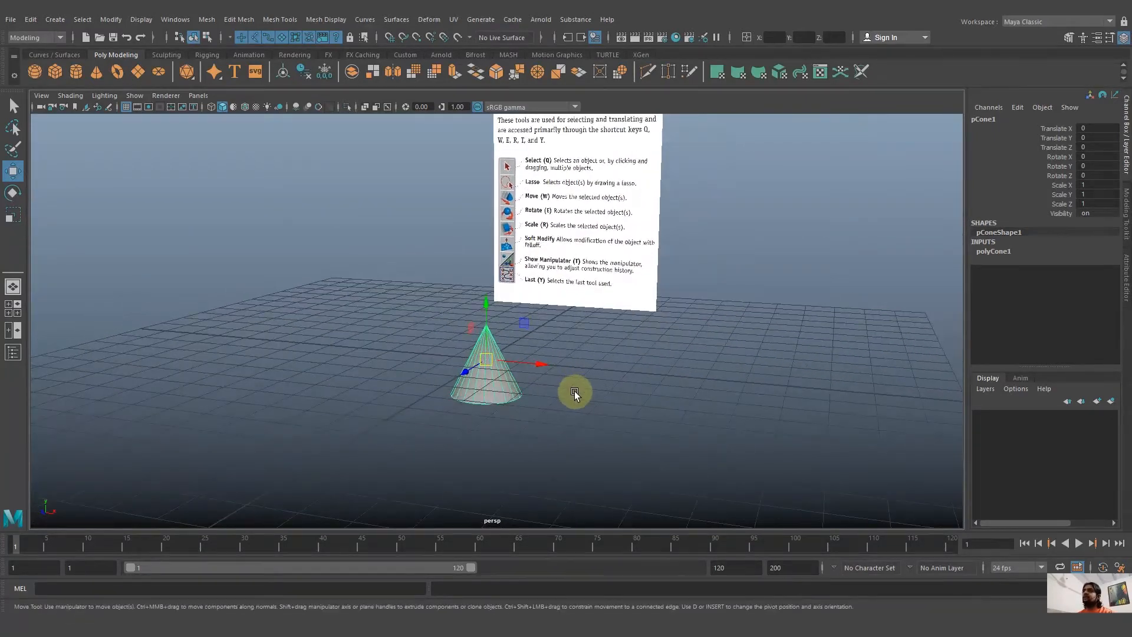
Cycle through the full-size orthographic views, including the side view, and return to the perspective view to check the cone.
key(space)
key(space)
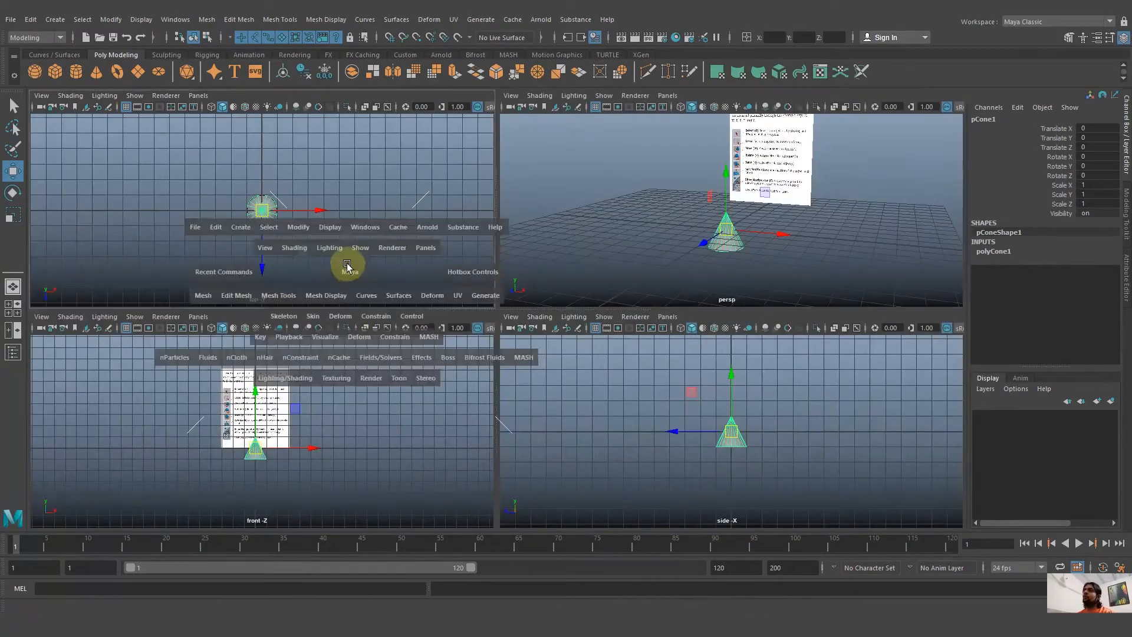
key(space)
key(space)
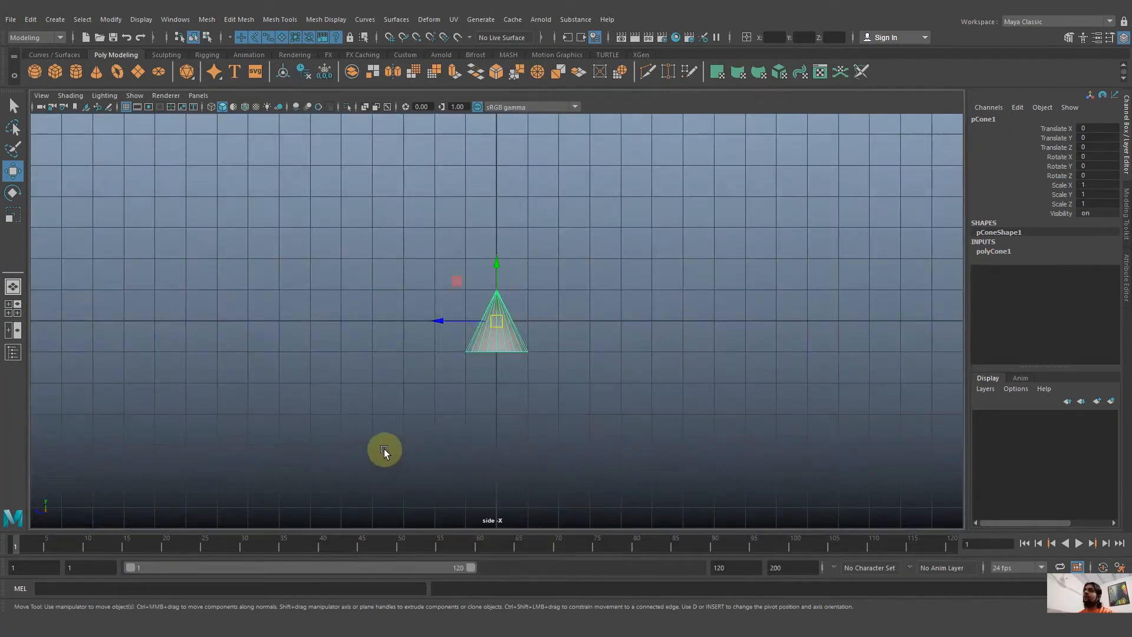
key(space)
key(space)
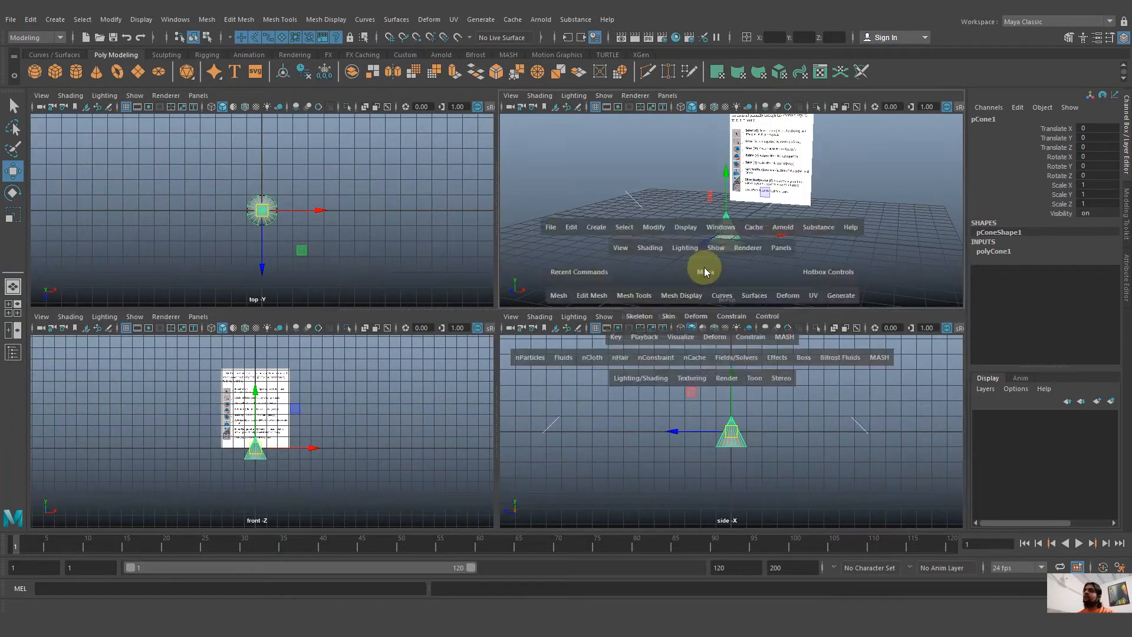
alt+drag(695, 266, 588, 362)
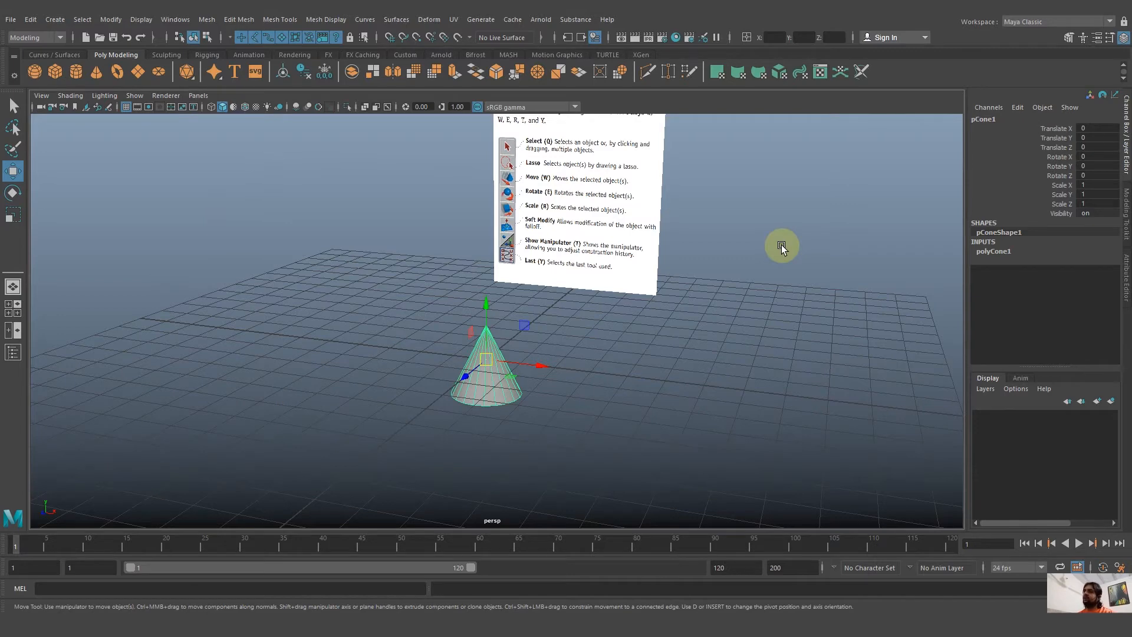
alt+drag(556, 327, 595, 348)
Maximise the front view and examine the cone against the lower part of the reference image up close.
key(space)
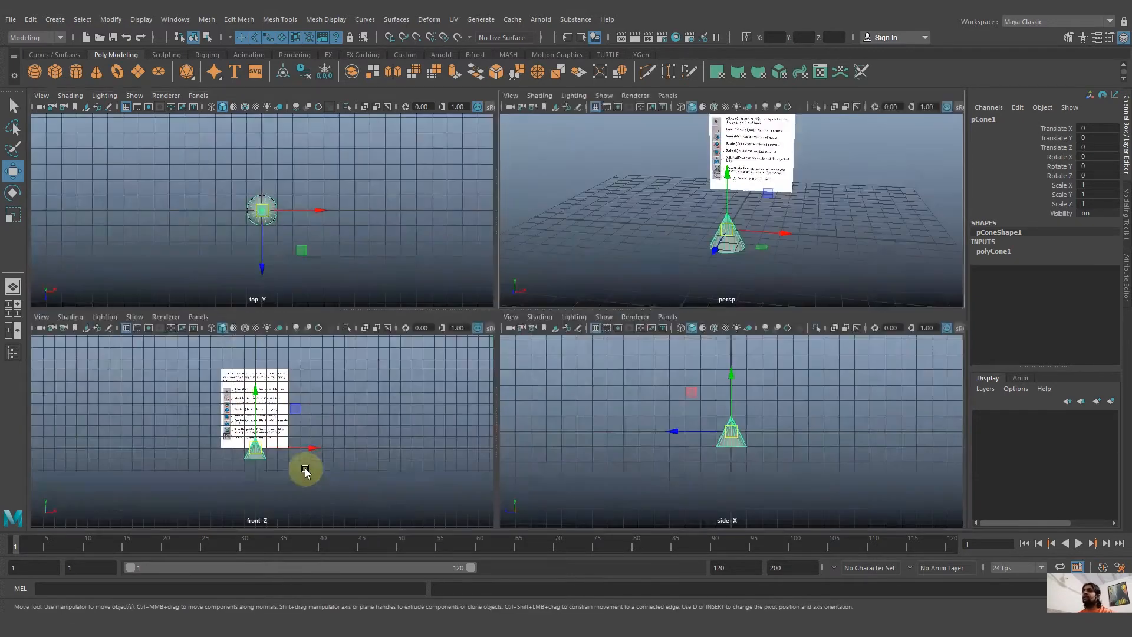
key(space)
alt+right_drag(360, 340, 771, 471)
alt+middle_drag(696, 447, 454, 439)
alt+drag(421, 470, 379, 468)
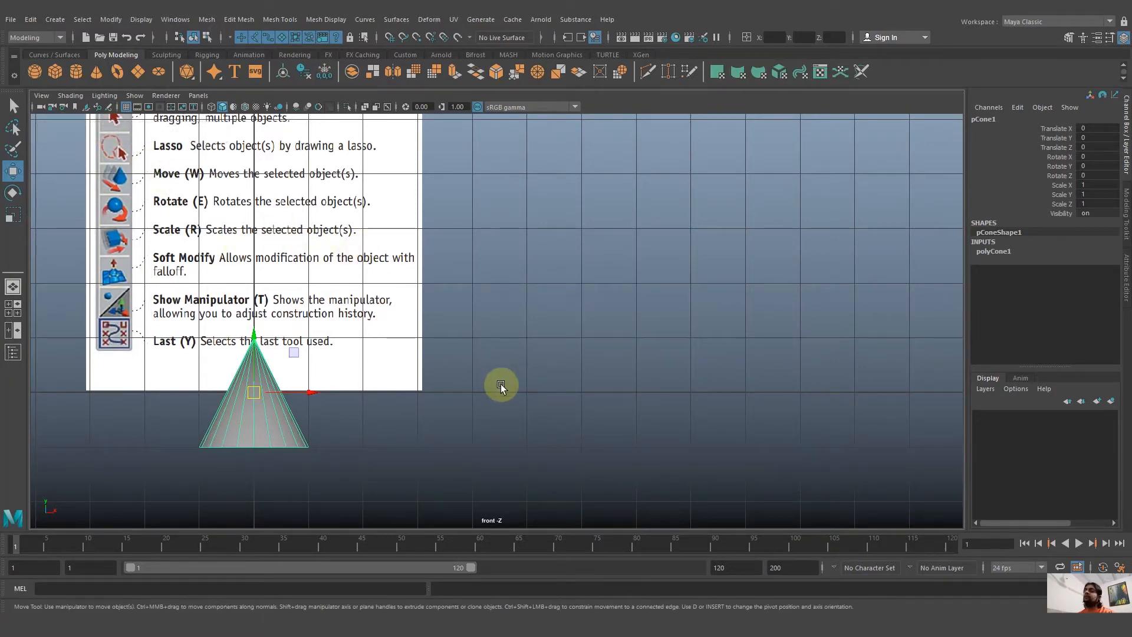
Return from the front view to the full-size perspective view and inspect the cone and reference image from several angles.
key(space)
key(space)
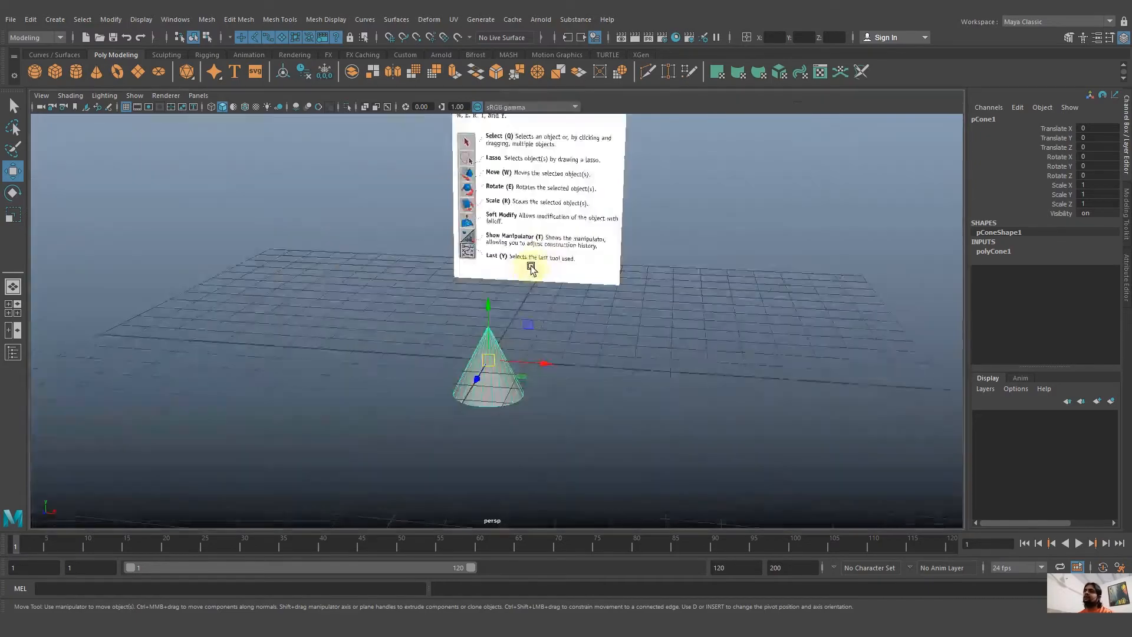
alt+drag(531, 269, 384, 278)
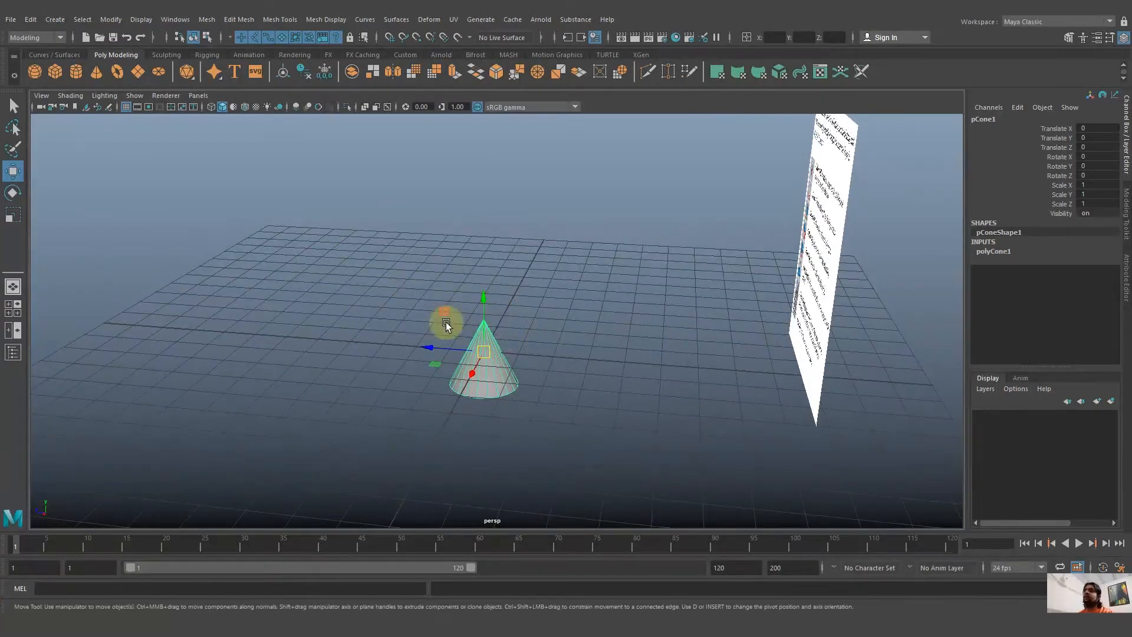
alt+drag(446, 324, 531, 394)
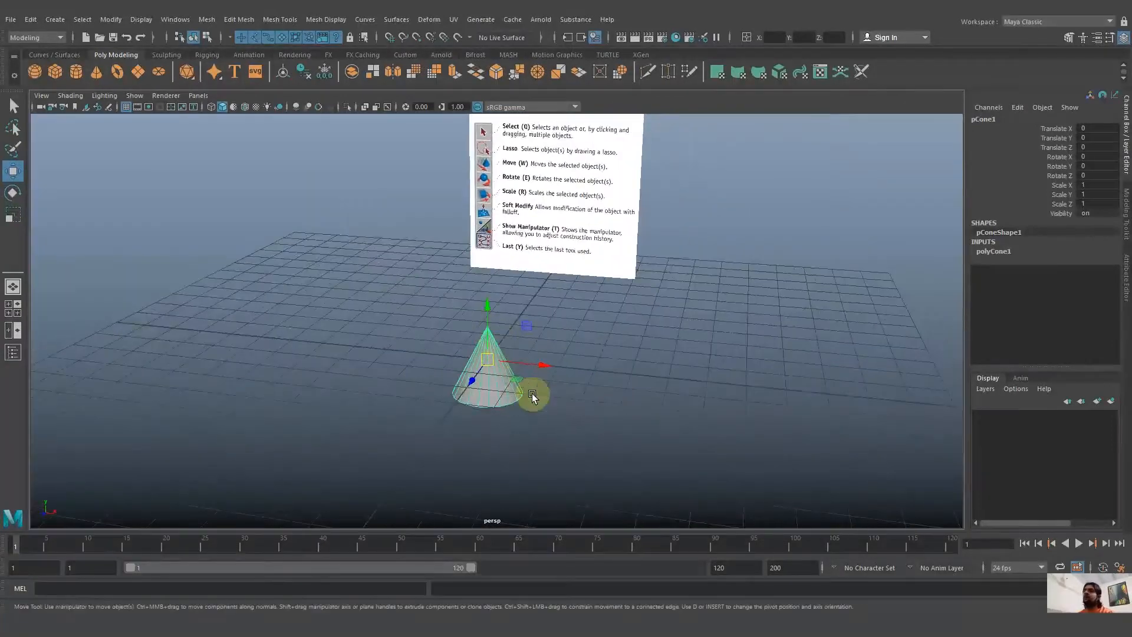
Show the four-view layout and frame the selected cone in the front, top, side and perspective views.
key(space)
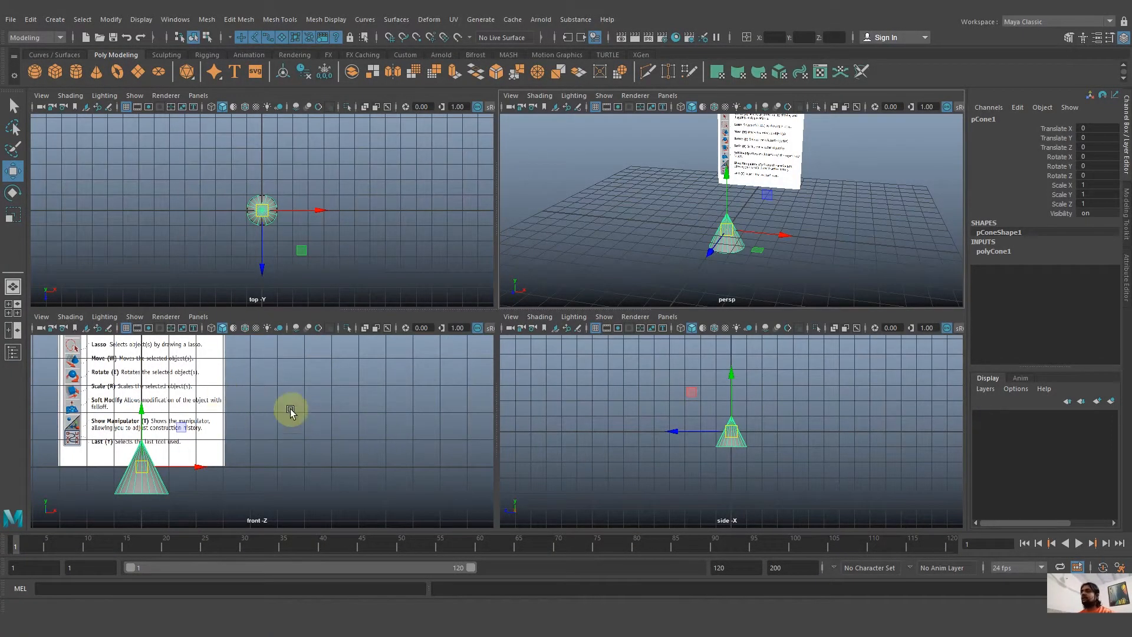
key(f)
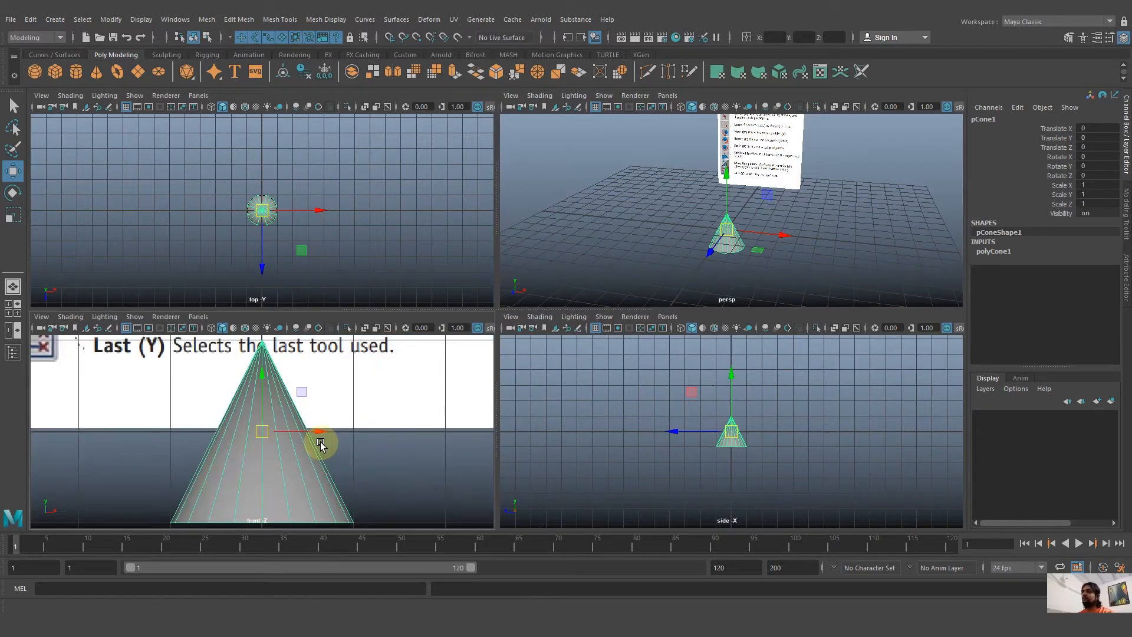
key(f)
key(f)
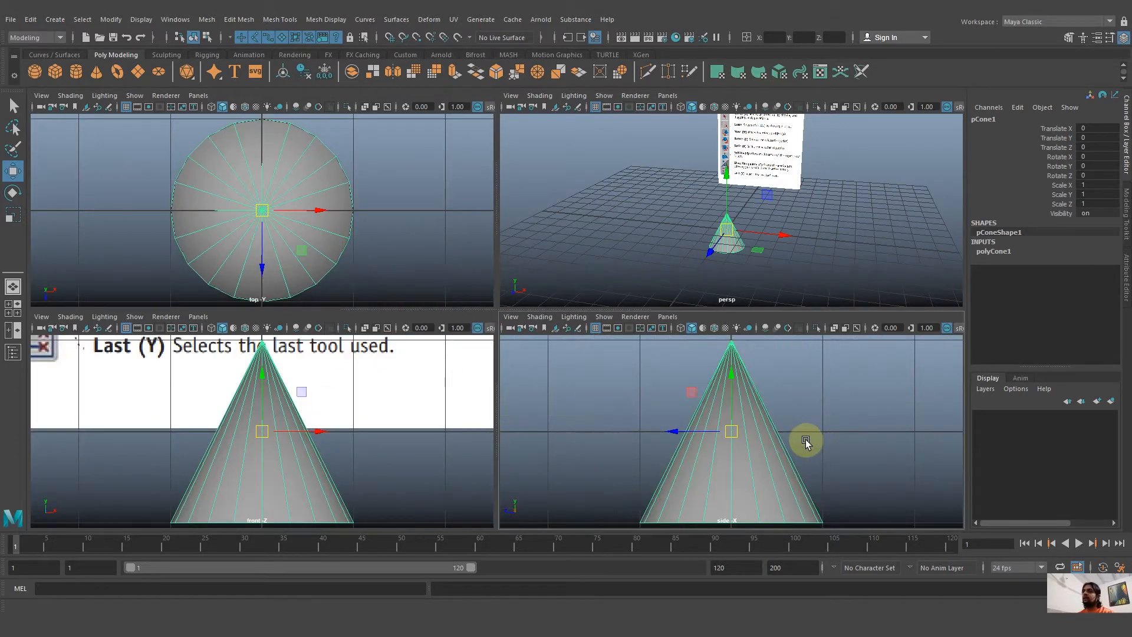
key(f)
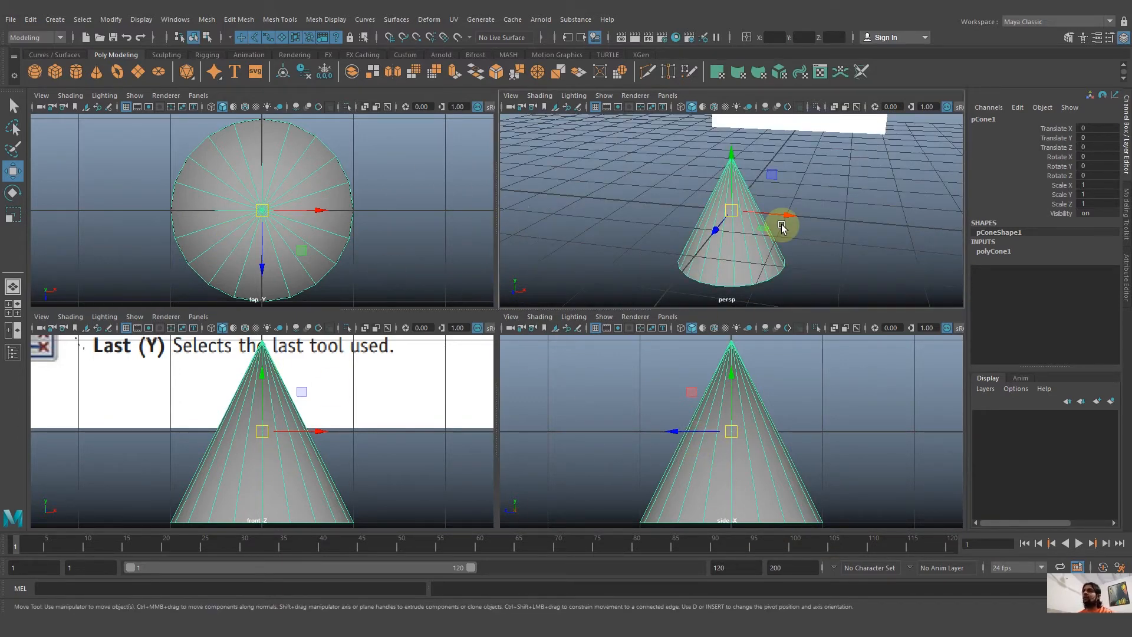
Maximise the perspective view and practise deselecting and reselecting the cone, leaving it deselected.
key(space)
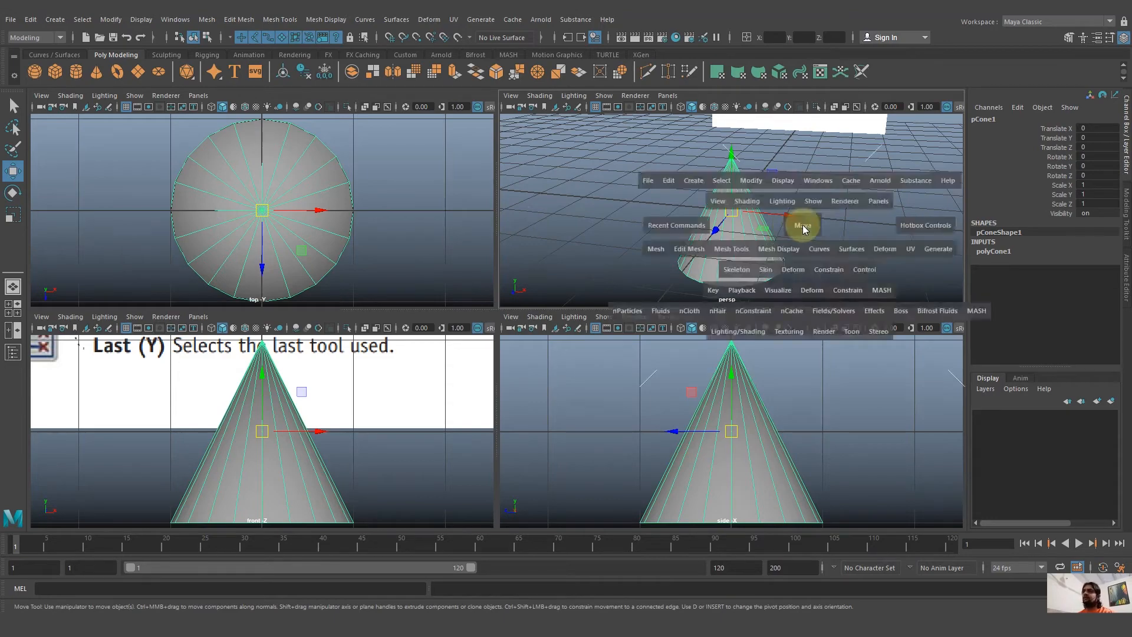
click(659, 286)
alt+right_drag(659, 285, 578, 268)
alt+middle_drag(578, 268, 583, 338)
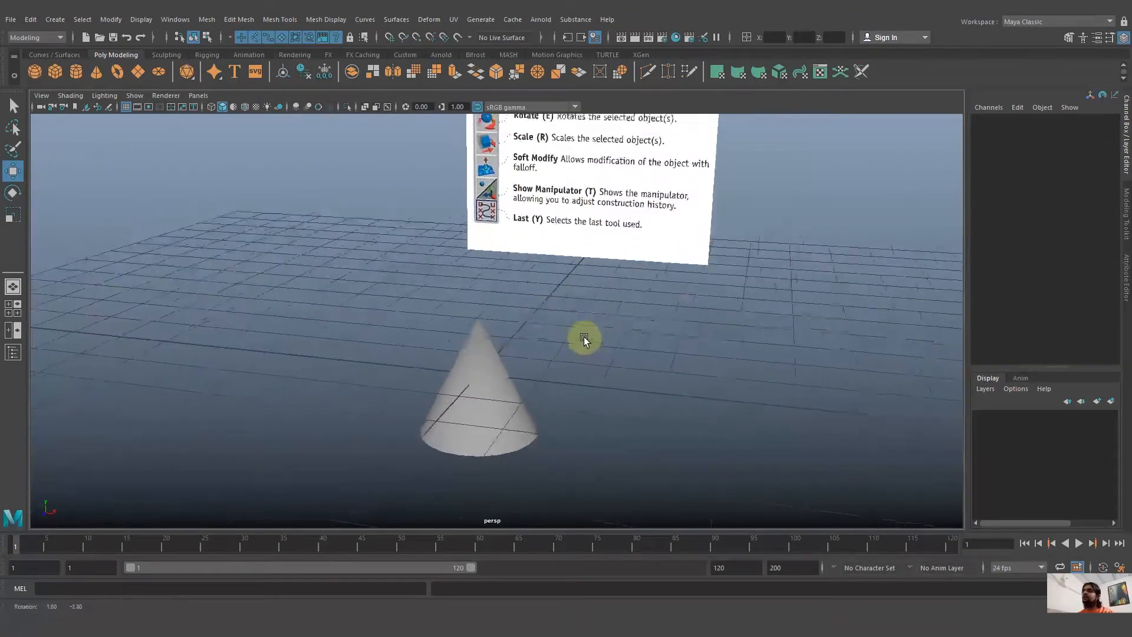
alt+drag(584, 337, 570, 324)
click(532, 418)
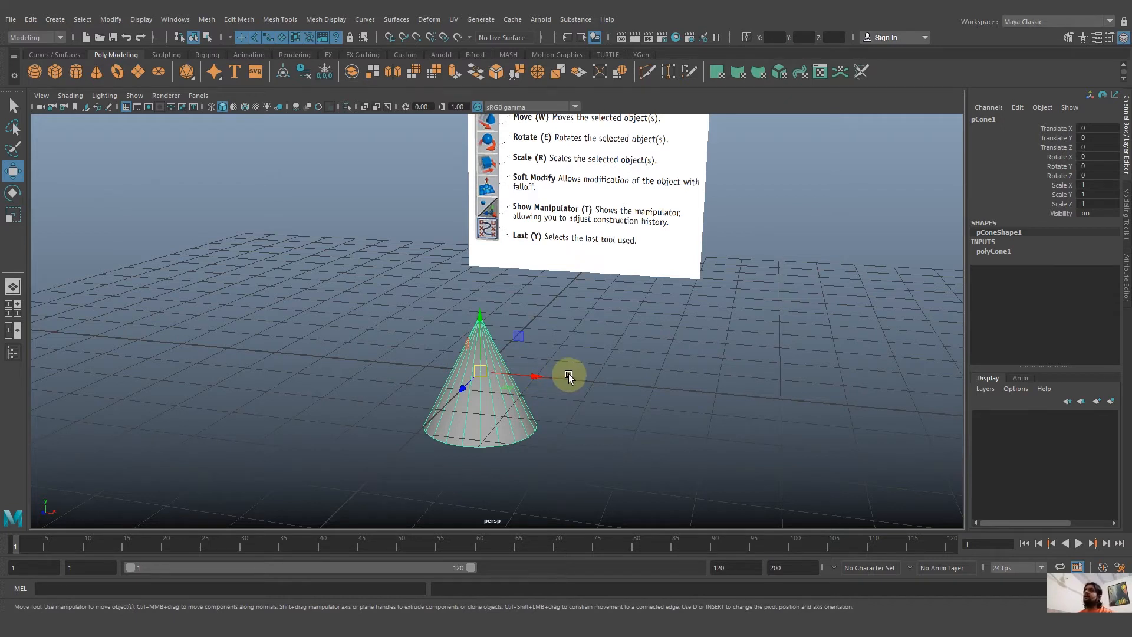
click(611, 380)
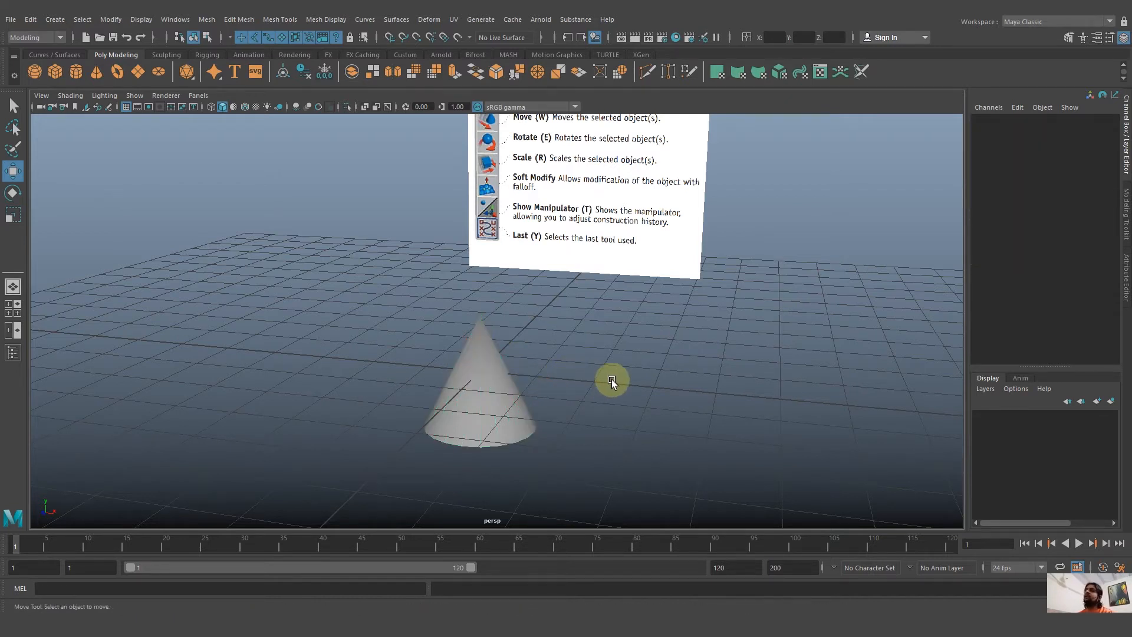
Examine the list of selection and transform tools on the reference image up close in the perspective view.
alt+middle_drag(617, 324, 639, 407)
scroll(637, 404, down, 3)
alt+middle_drag(566, 298, 553, 359)
alt+drag(553, 359, 574, 339)
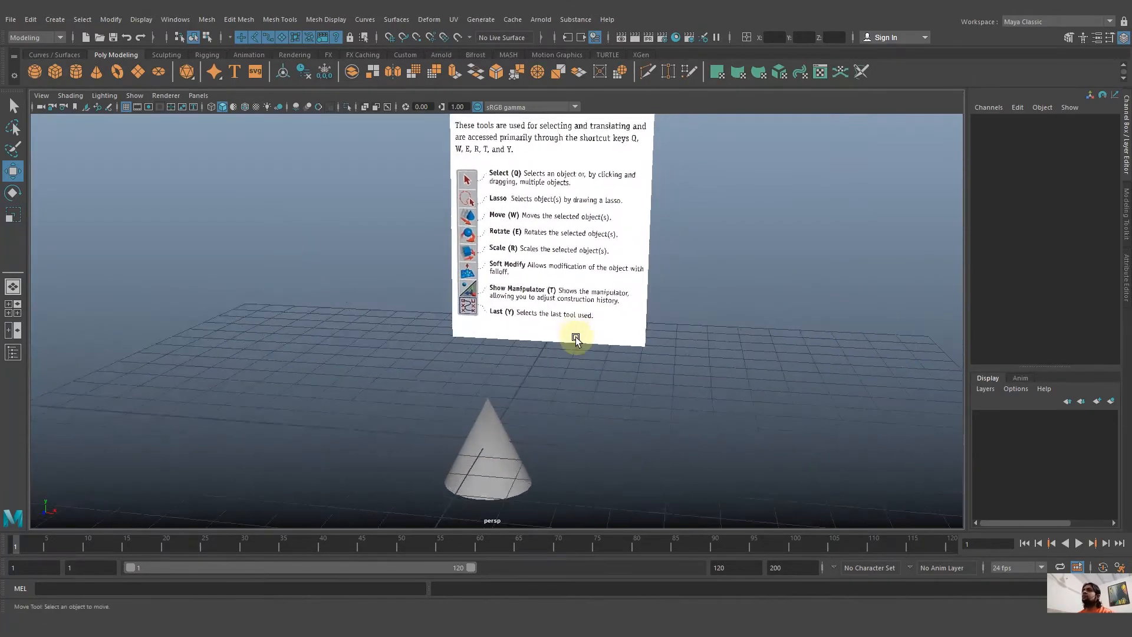
alt+middle_drag(573, 338, 572, 368)
alt+drag(566, 384, 568, 377)
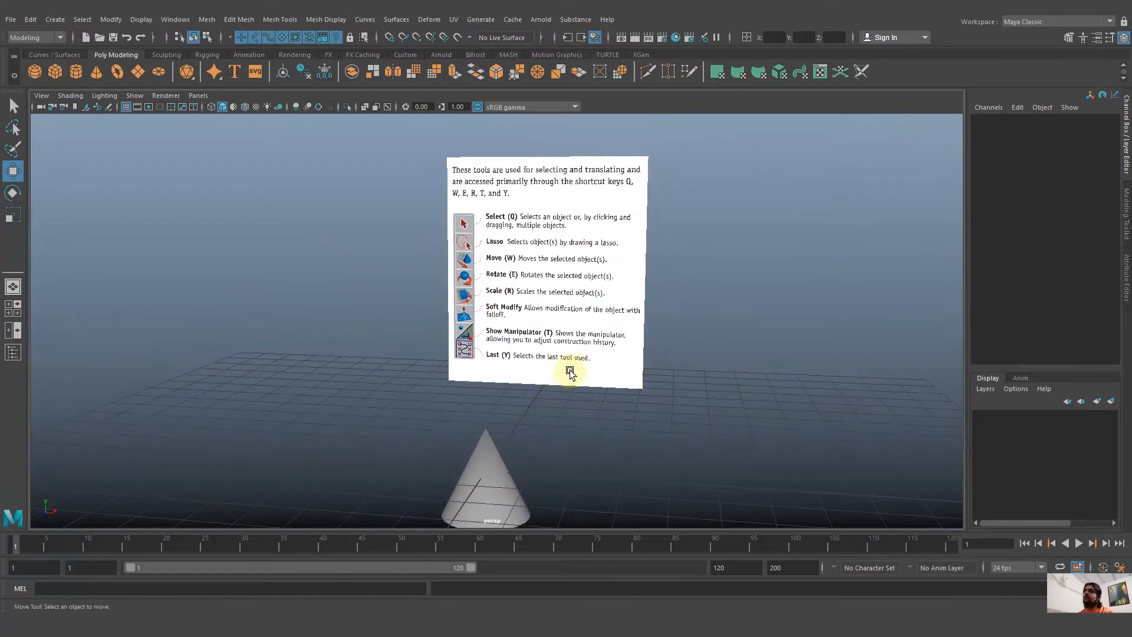
alt+drag(444, 323, 521, 341)
scroll(521, 341, up, 3)
alt+middle_drag(445, 342, 491, 418)
scroll(595, 383, up, 3)
alt+drag(530, 351, 515, 374)
alt+middle_drag(515, 373, 456, 410)
mouse_move(561, 374)
alt+mouse_down()
mouse_move(575, 389)
mouse_move(548, 385)
alt+mouse_up()
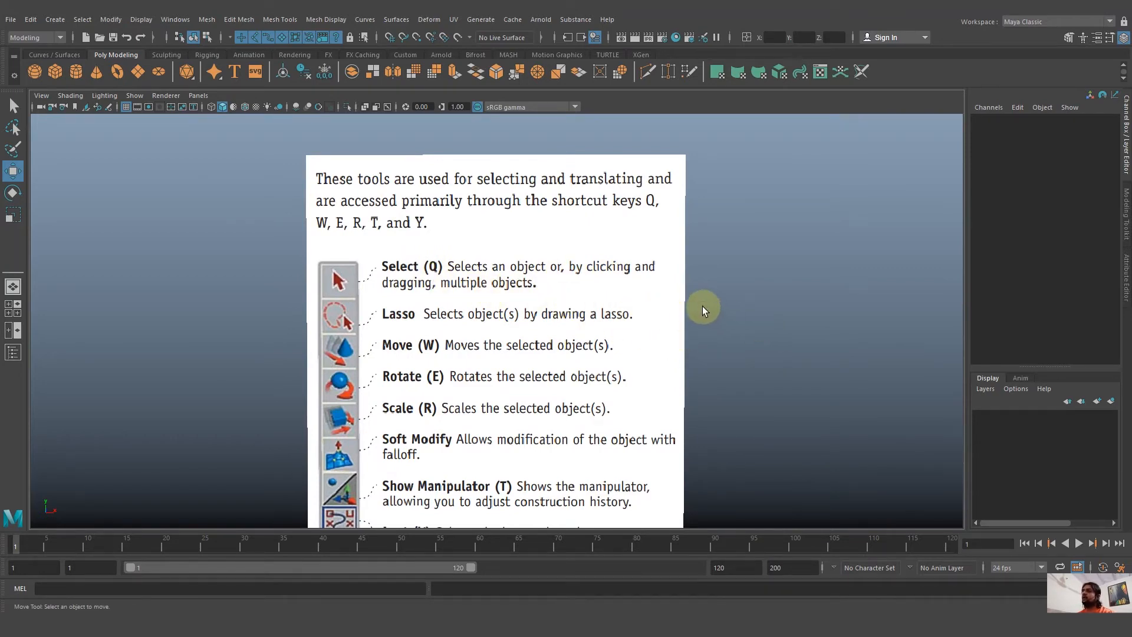
Activate the Select tool and select the cone with a marquee around it.
key(q)
scroll(702, 306, down, 5)
alt+drag(684, 318, 683, 266)
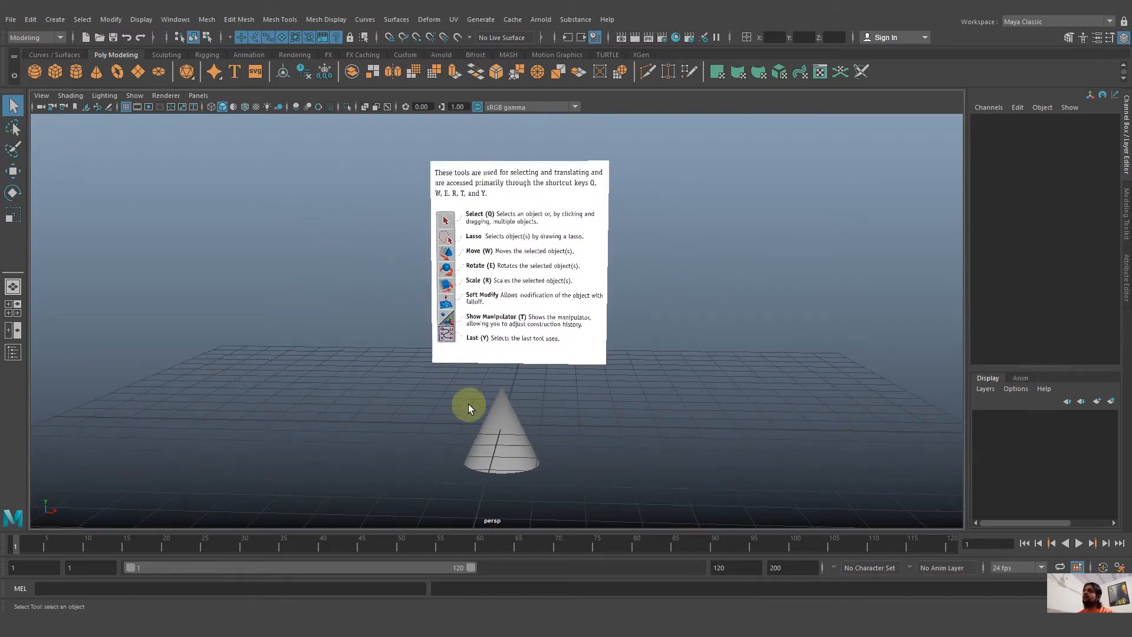
drag(468, 404, 630, 505)
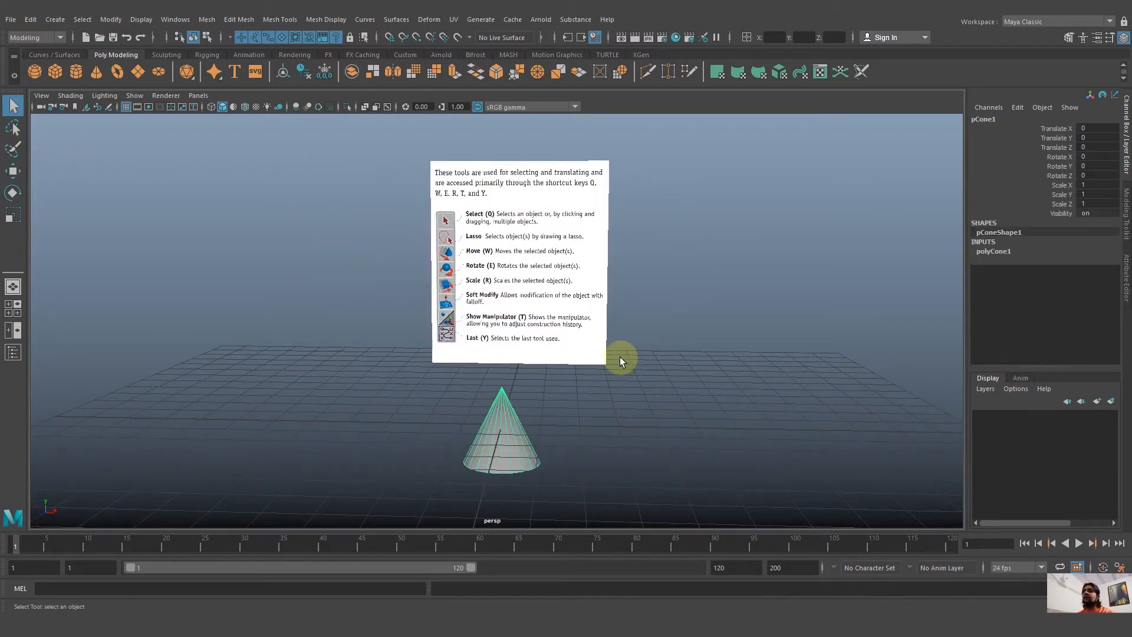
mouse_move(642, 356)
alt+mouse_down()
mouse_move(660, 366)
mouse_move(642, 368)
alt+mouse_up()
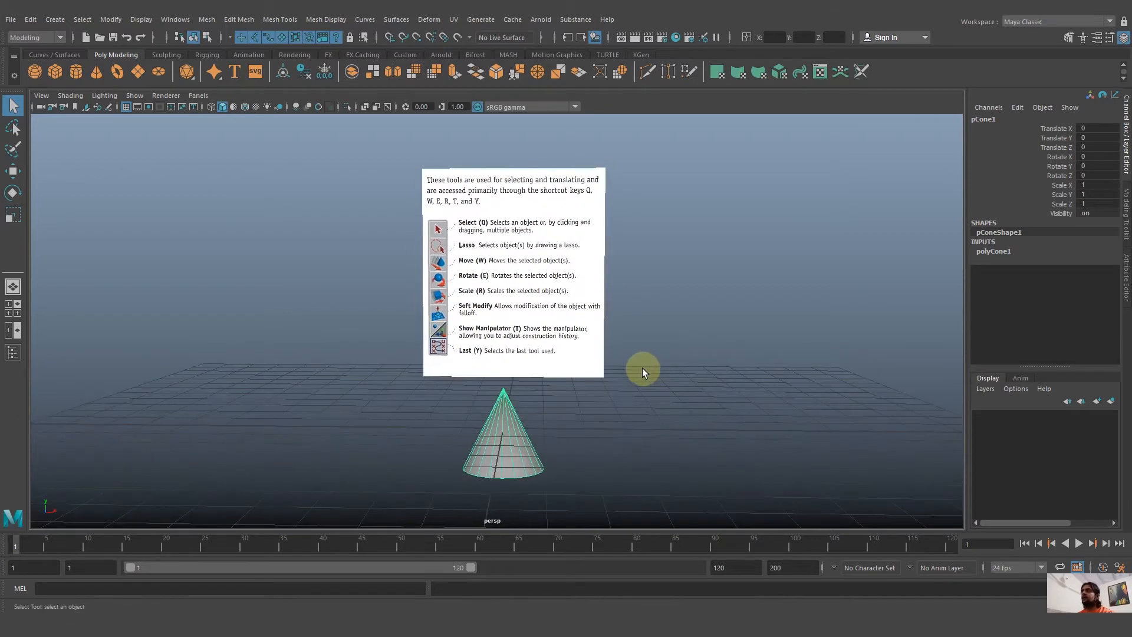
Switch to the Lasso tool and select the cone by drawing a freehand loop around it.
click(13, 128)
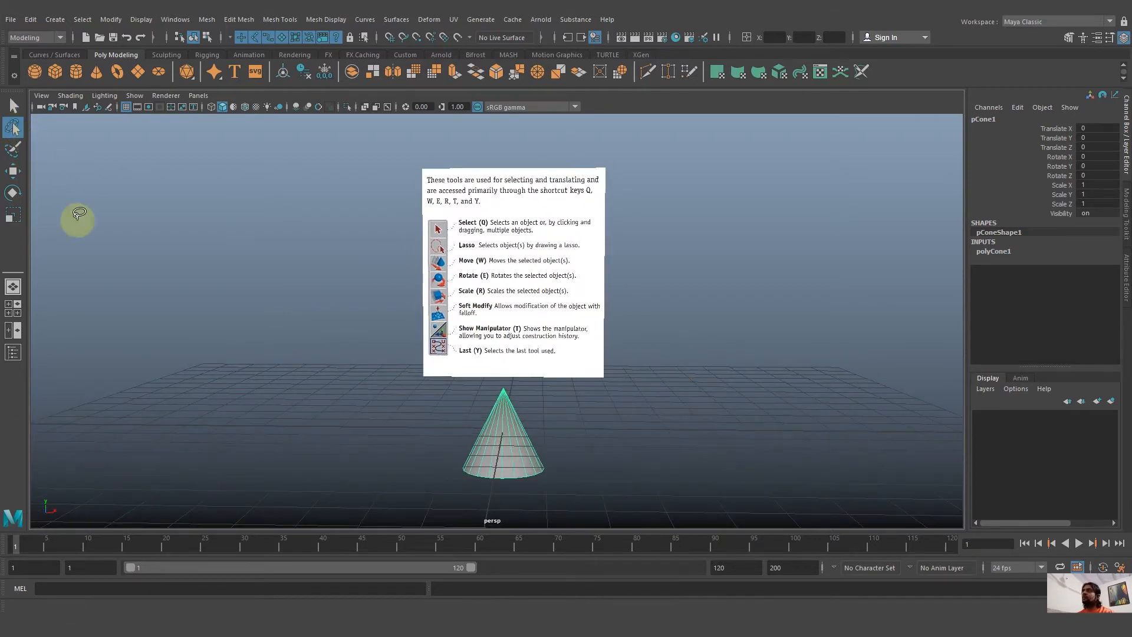
mouse_move(528, 412)
mouse_down()
mouse_move(449, 450)
mouse_move(571, 492)
mouse_move(515, 427)
mouse_move(442, 459)
mouse_move(455, 482)
mouse_move(481, 450)
mouse_move(475, 417)
mouse_up()
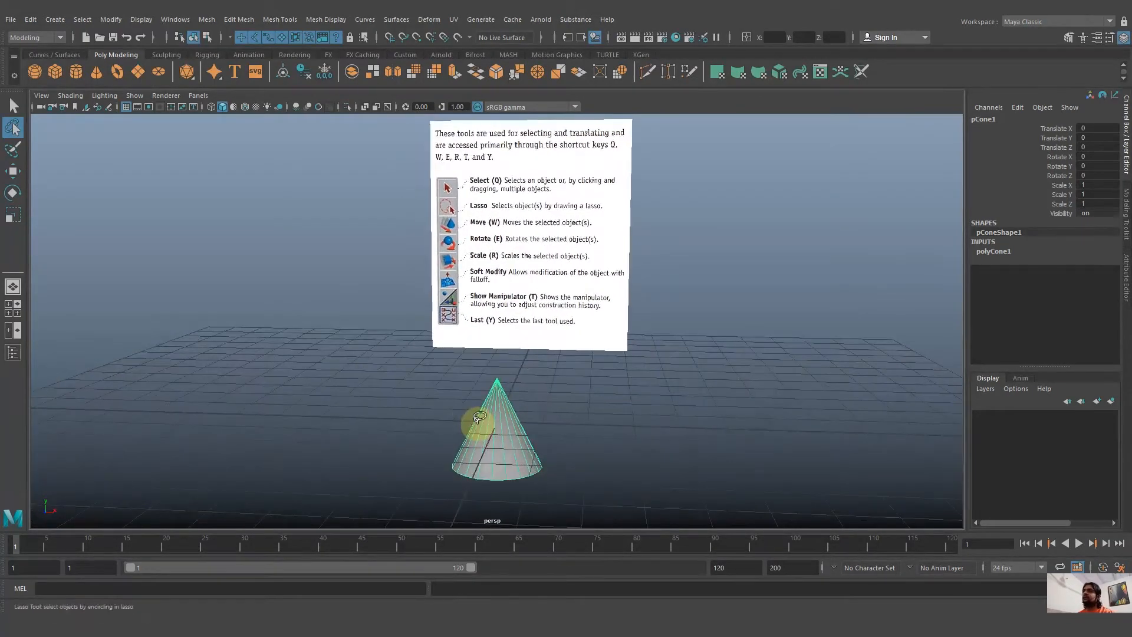
mouse_move(370, 361)
mouse_down()
mouse_move(313, 462)
mouse_move(392, 358)
mouse_move(359, 359)
mouse_up()
mouse_move(512, 365)
mouse_down()
mouse_move(473, 503)
mouse_move(403, 336)
mouse_up()
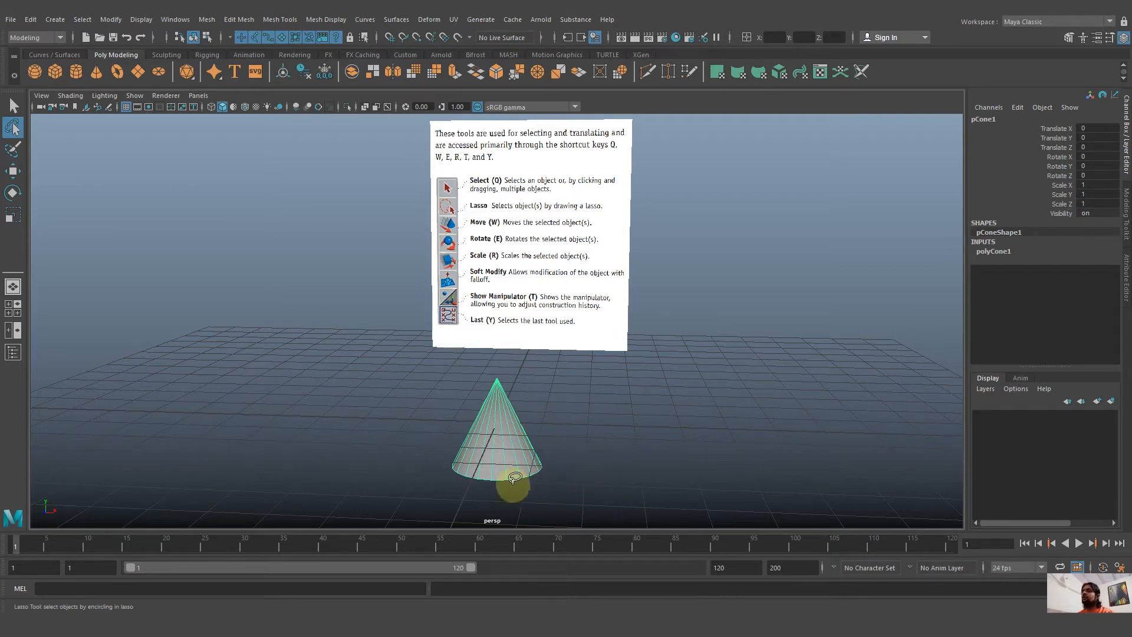
alt+right_drag(565, 450, 596, 450)
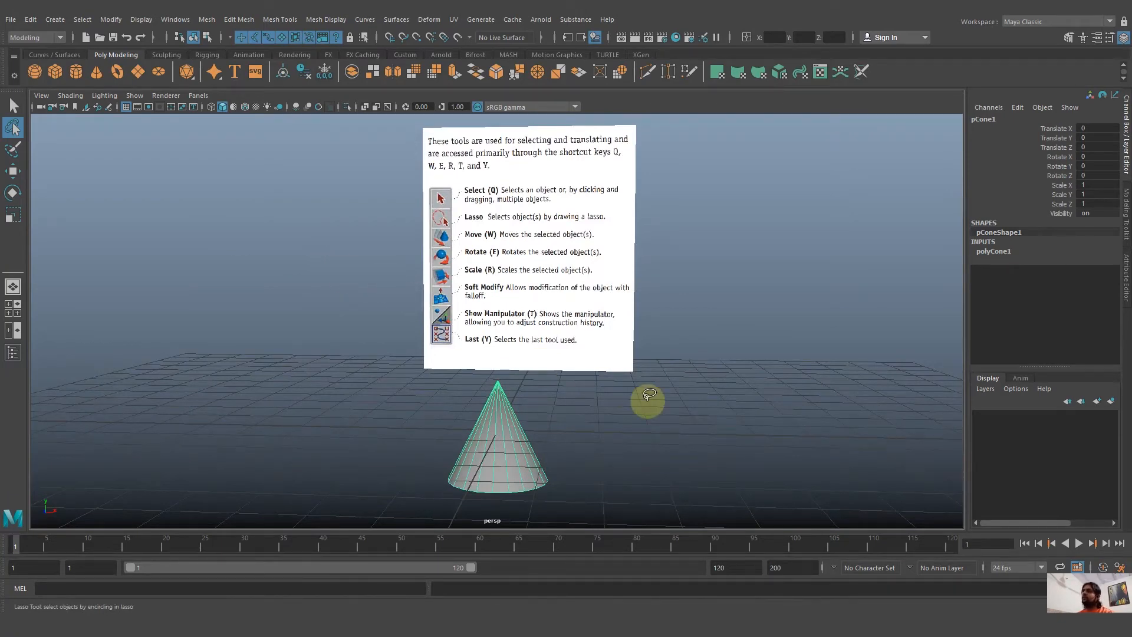
Activate the Move tool on the selected cone and examine its axis manipulator from different angles.
key(w)
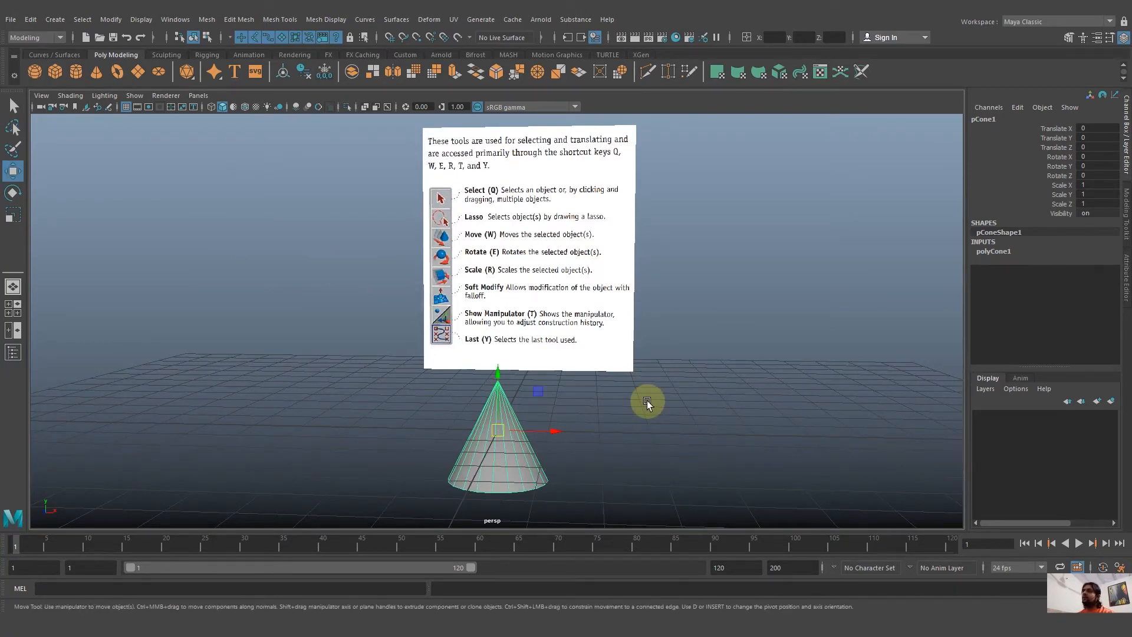
alt+drag(646, 400, 627, 417)
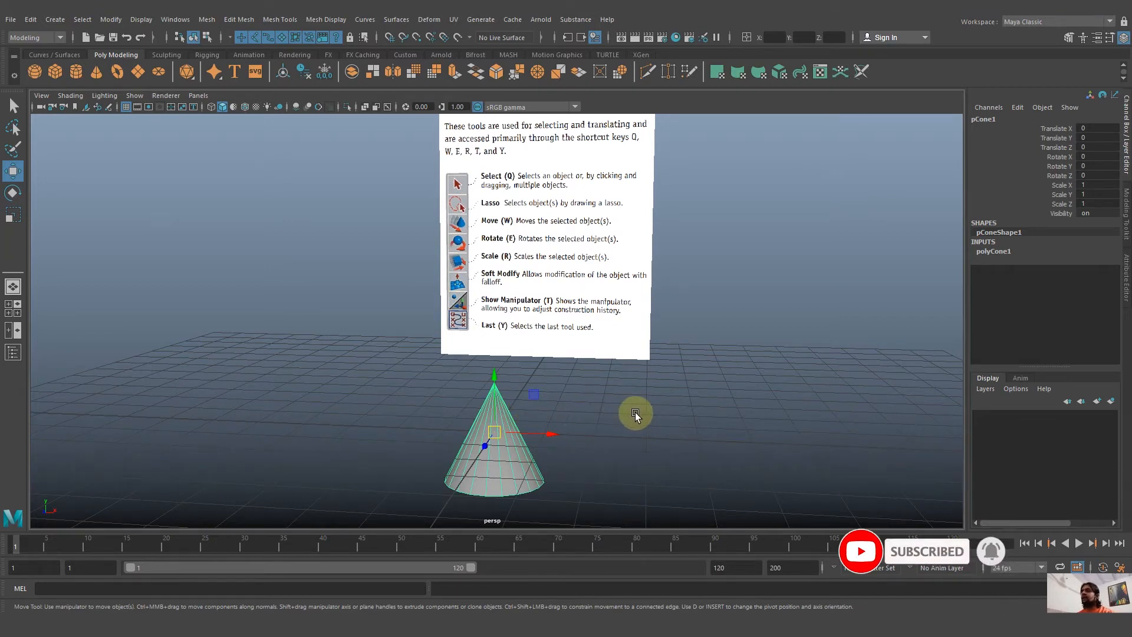
alt+drag(613, 451, 429, 441)
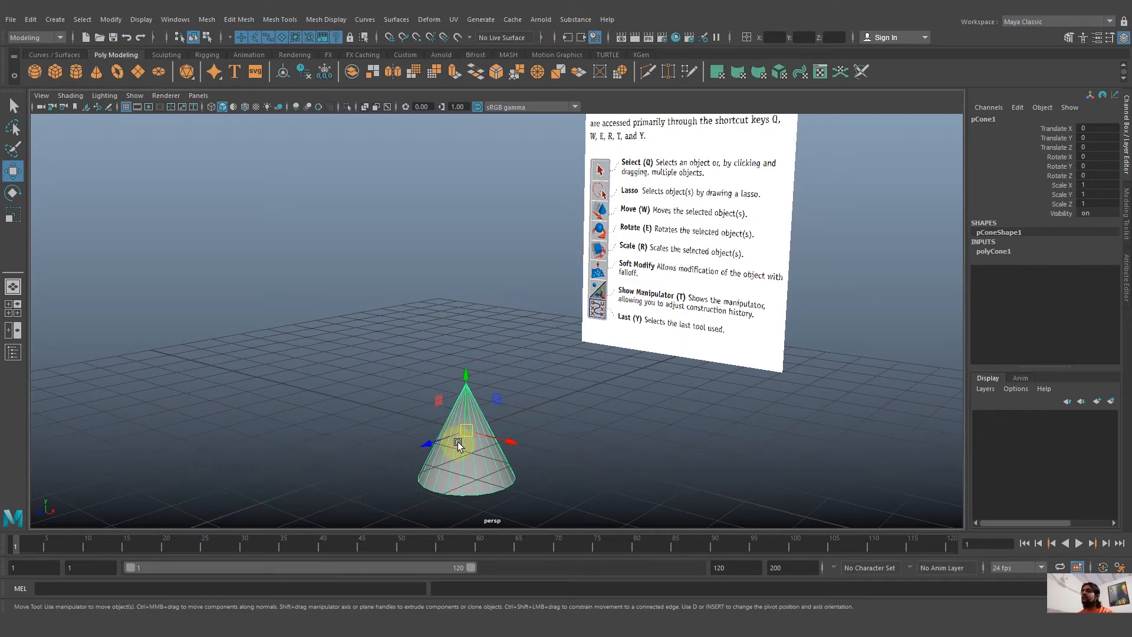
alt+drag(553, 467, 577, 474)
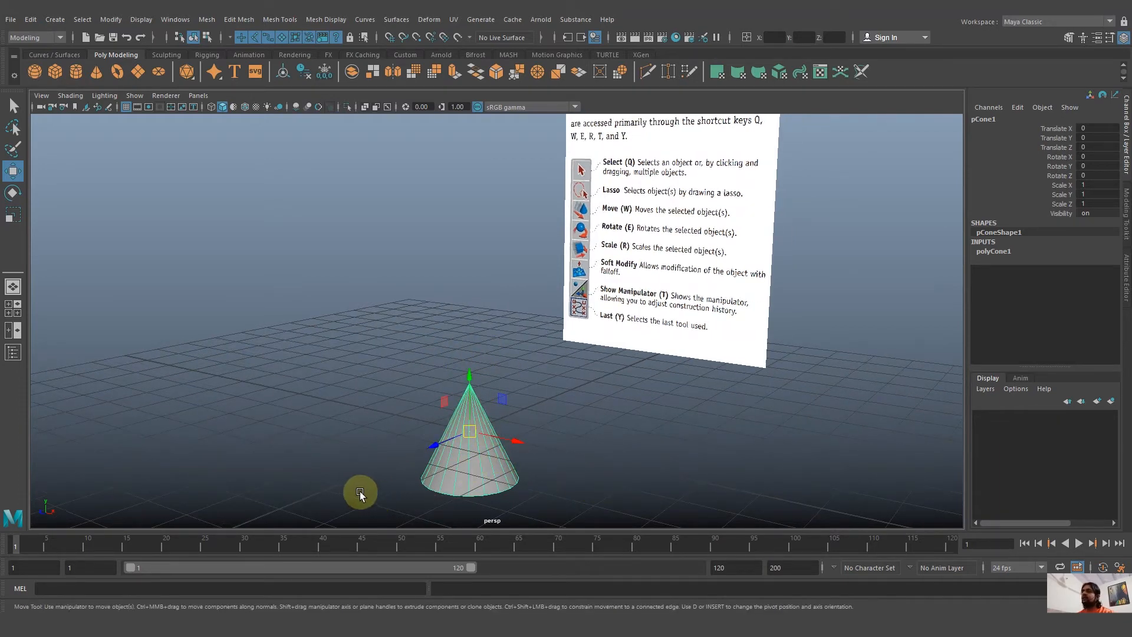
alt+drag(360, 491, 372, 491)
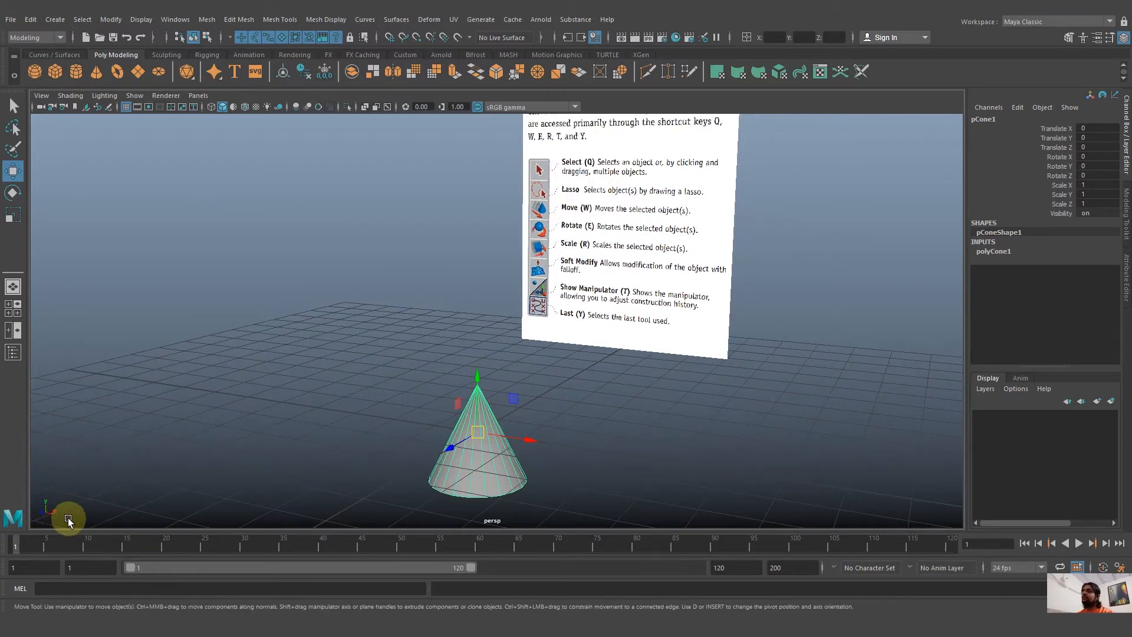
Move the cone along its individual axes to about X 0.92, Y -3.15 and Z -2.14.
alt+drag(391, 444, 465, 422)
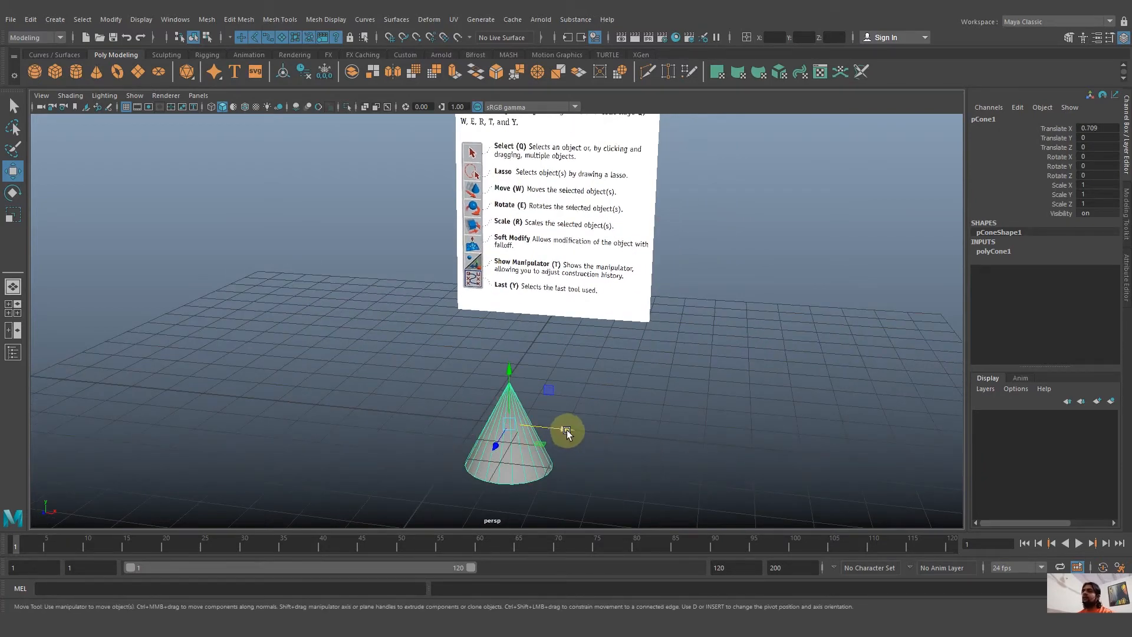
drag(567, 430, 553, 450)
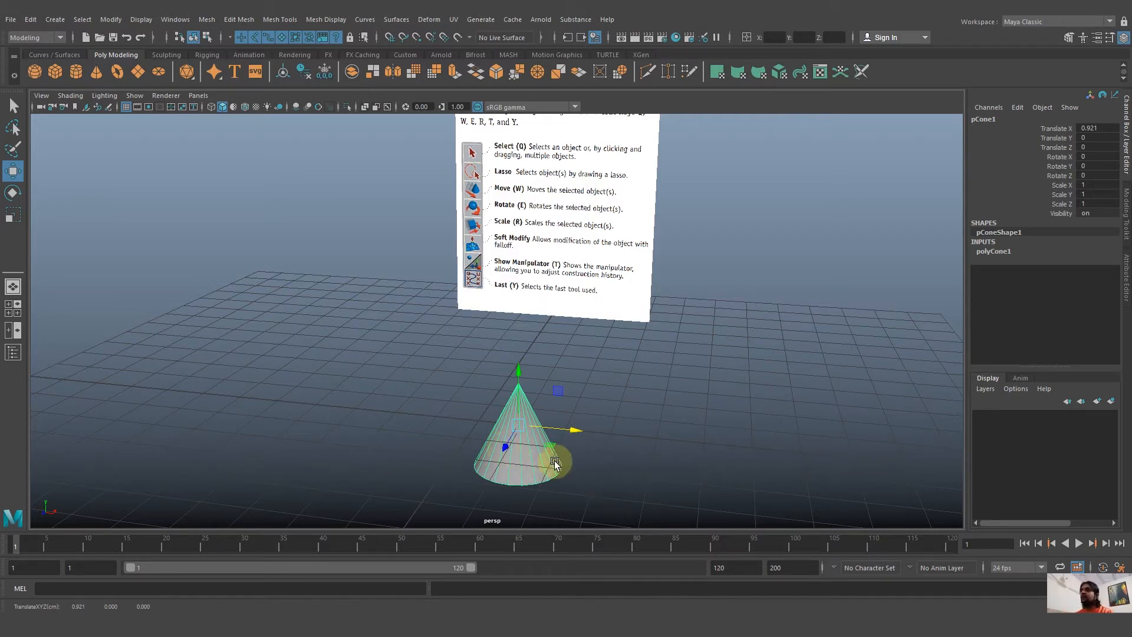
alt+drag(504, 446, 579, 470)
drag(543, 344, 583, 460)
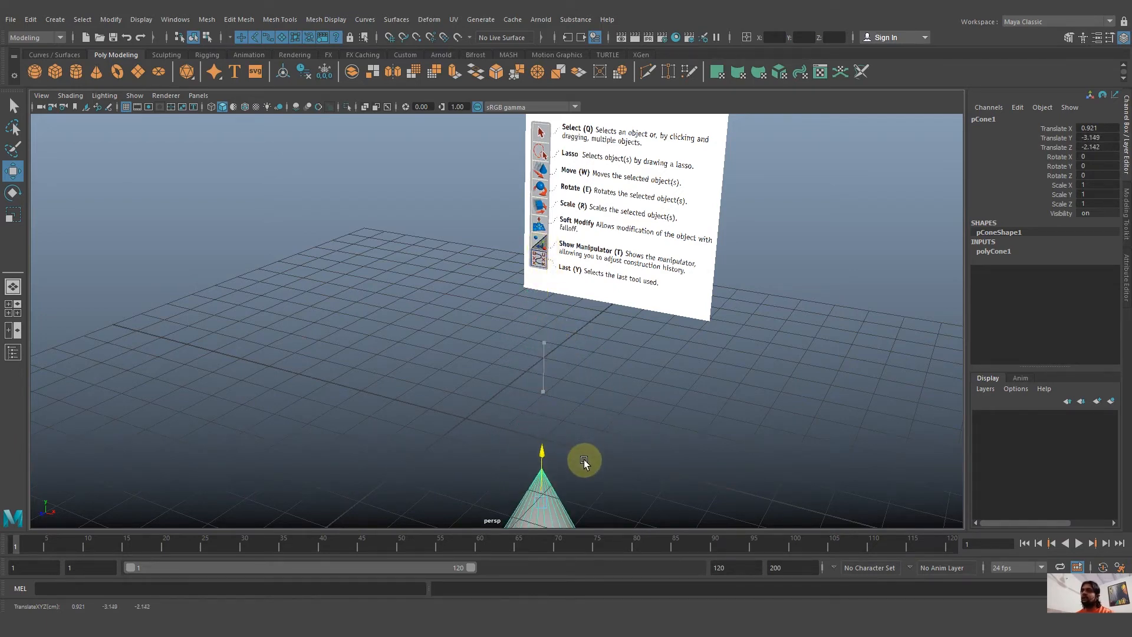
Undo all the cone's moves one after another.
key(ctrl+z)
key(ctrl+z)
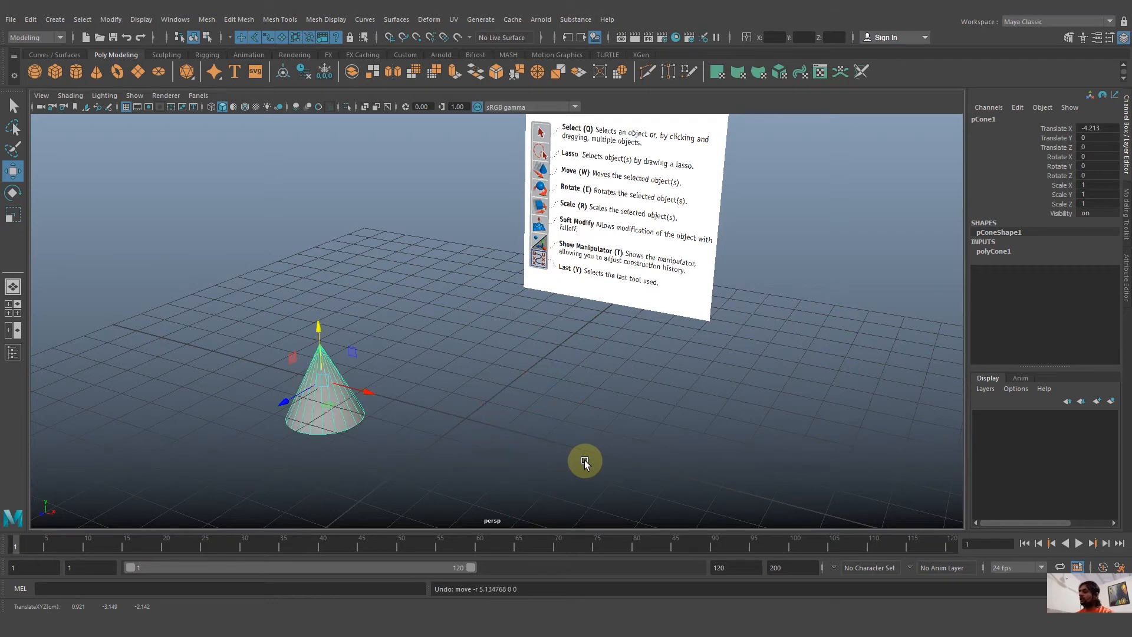
key(ctrl+z)
key(ctrl+z)
key(ctrl+z)
key(ctrl+z)
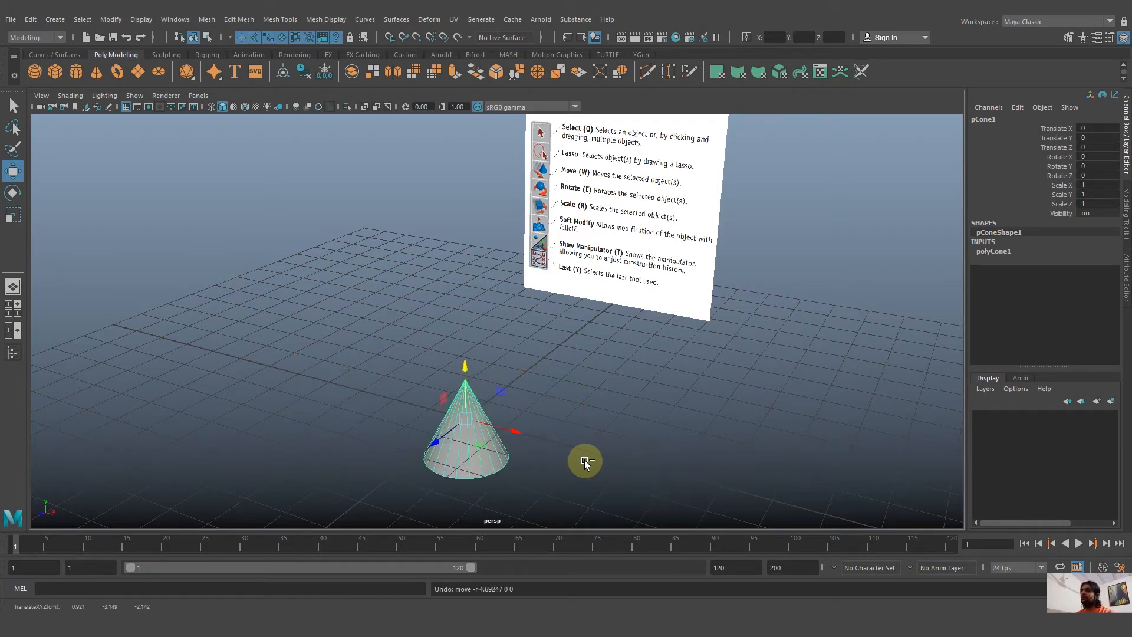
Redo the cone's first move along X, and undo it again.
alt+drag(585, 459, 564, 460)
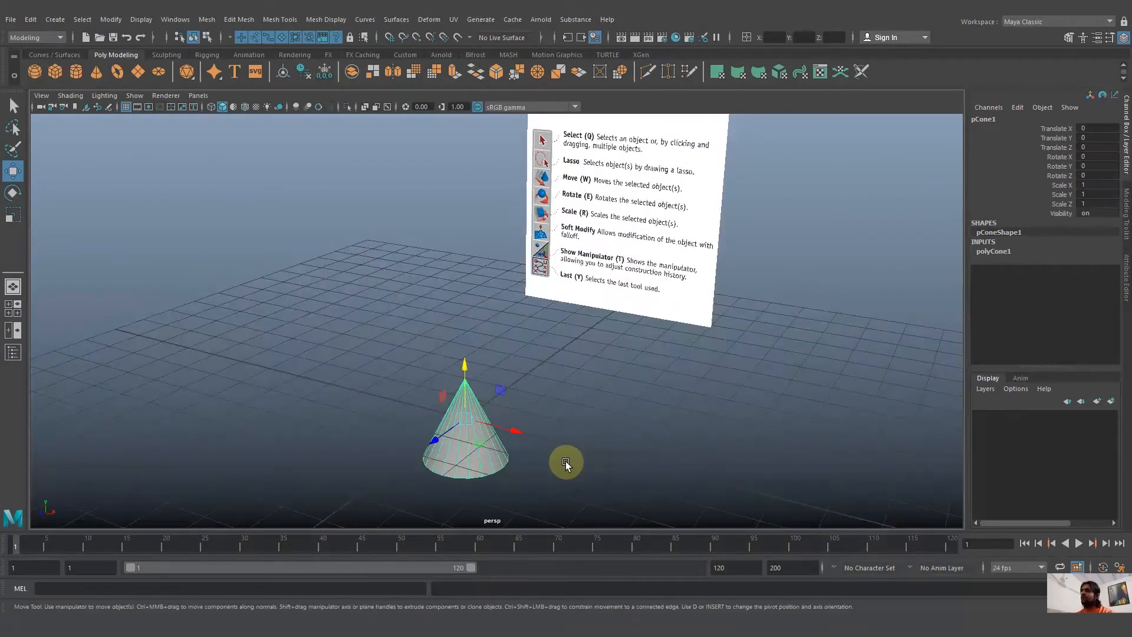
click(140, 38)
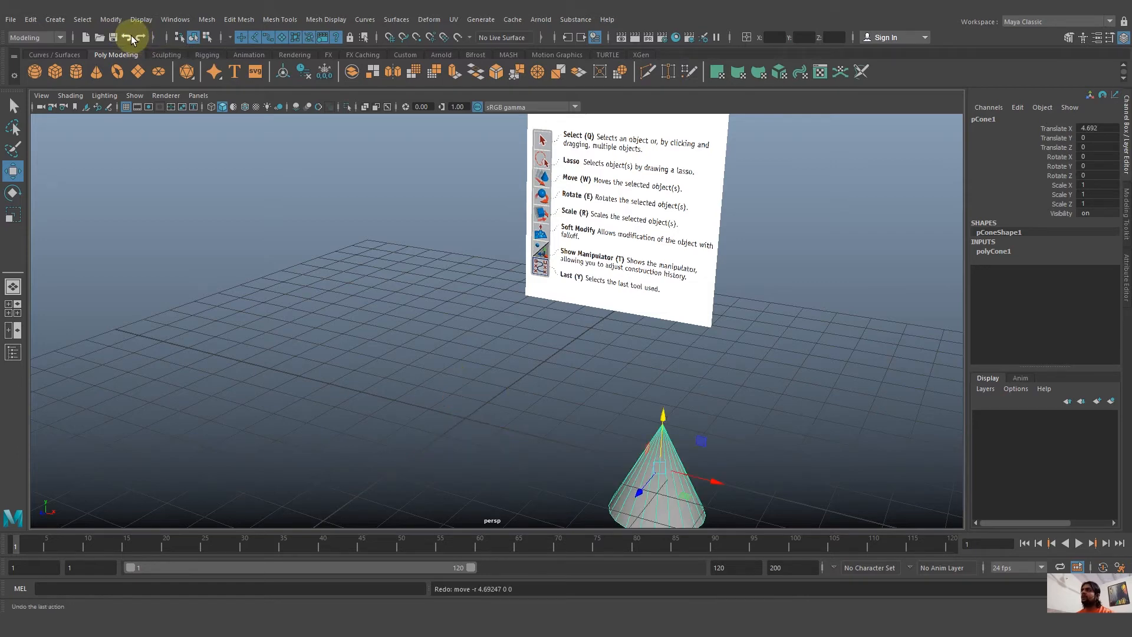
click(131, 39)
Deselect the cone in the perspective view and select it again with the Move tool active.
alt+drag(598, 403, 600, 404)
click(600, 405)
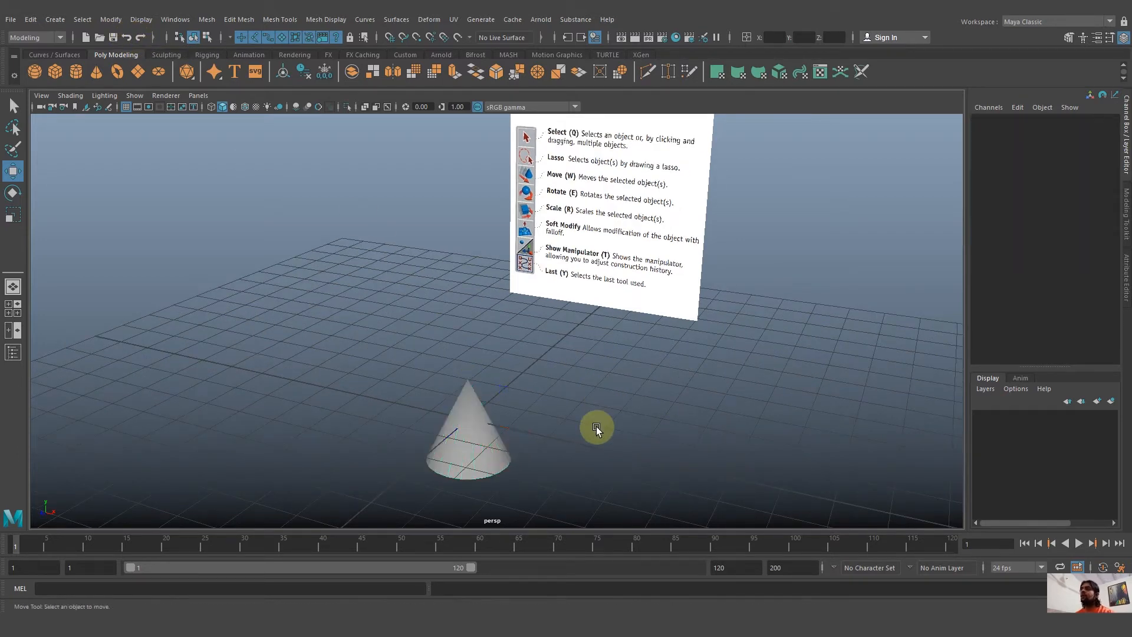
click(504, 480)
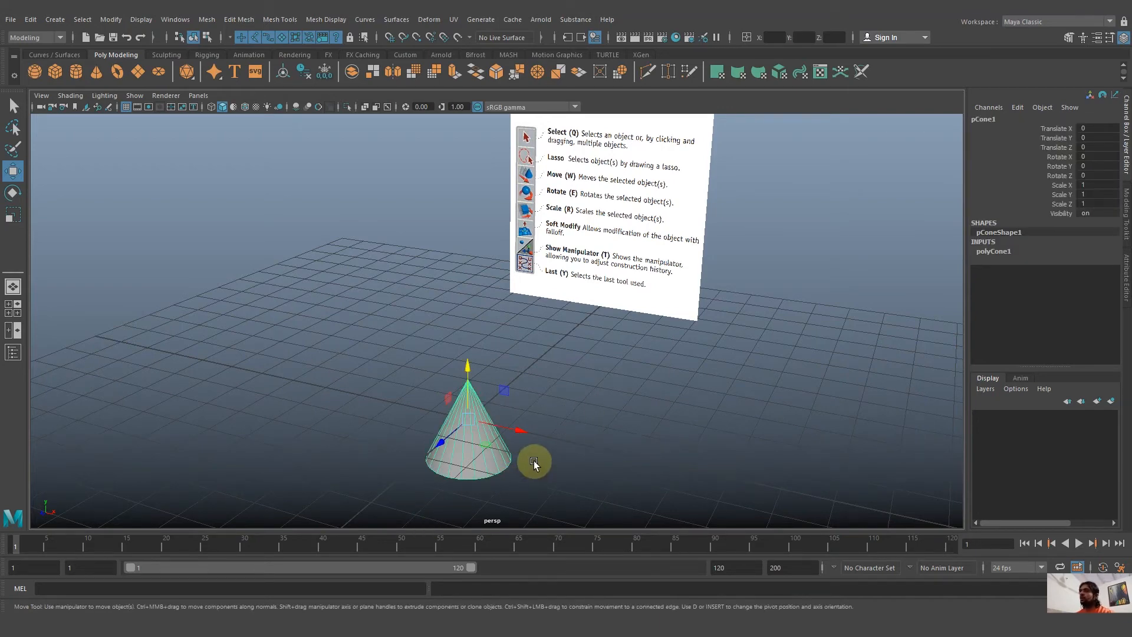
Rotate the cone about its axes to about X -10.66, Y -5.71 and Z 21.18, undo the rotations and keep the cone selected.
key(e)
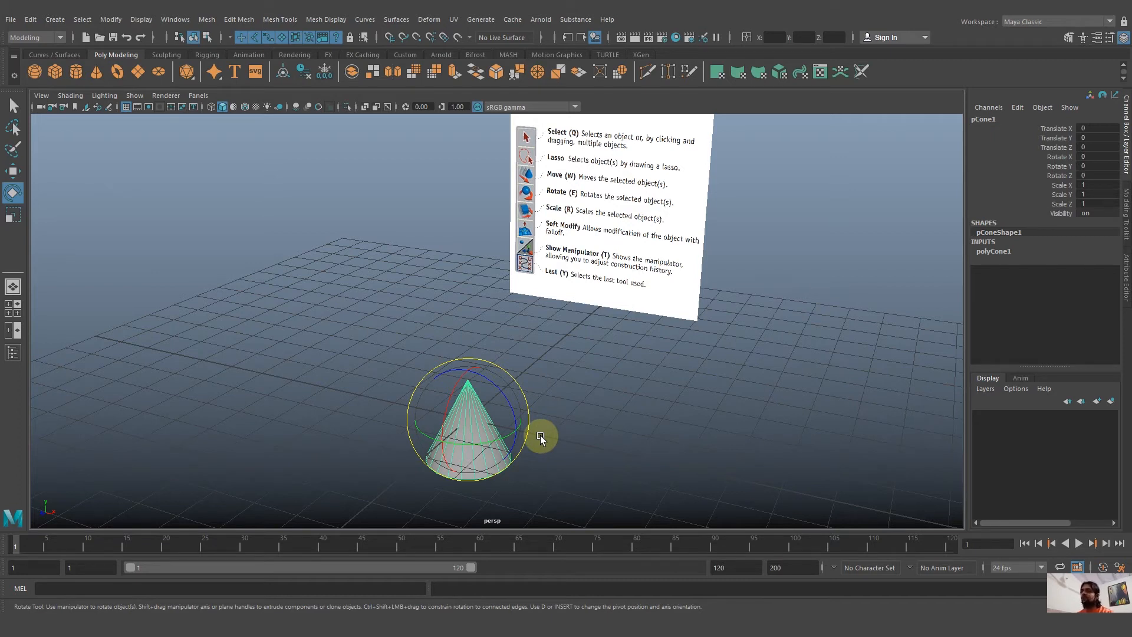
drag(450, 392, 492, 376)
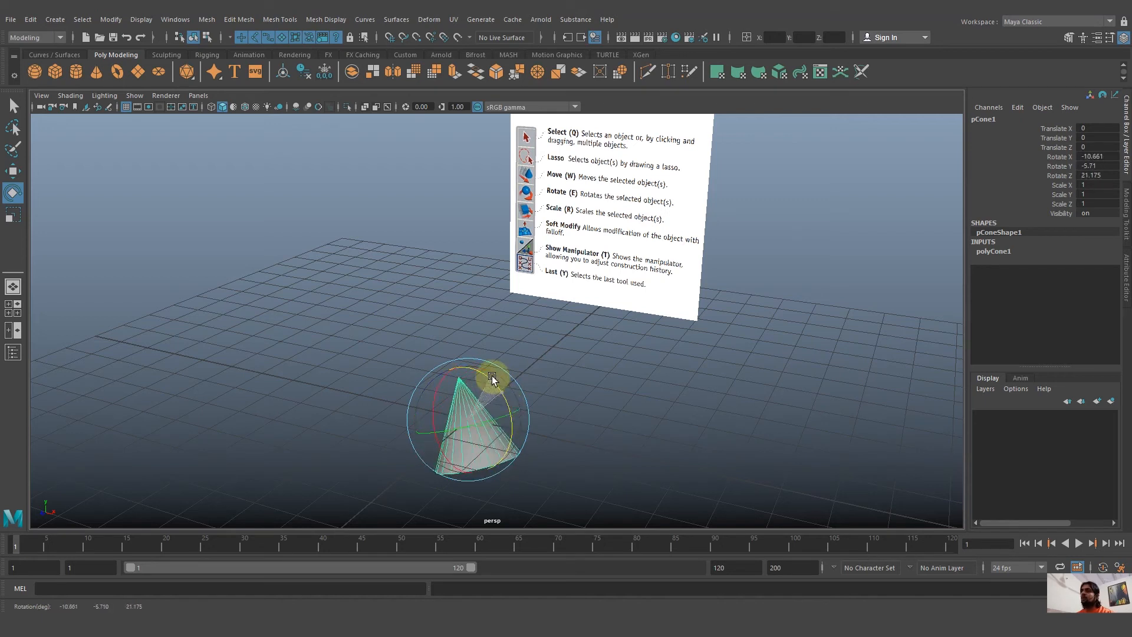
key(ctrl+z)
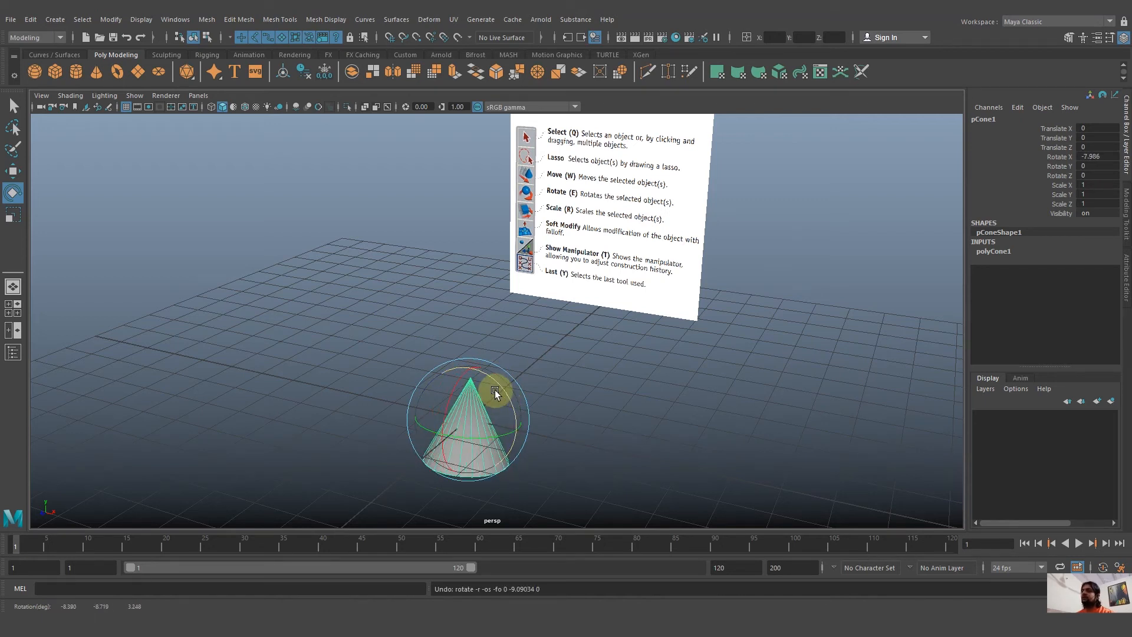
key(ctrl+z)
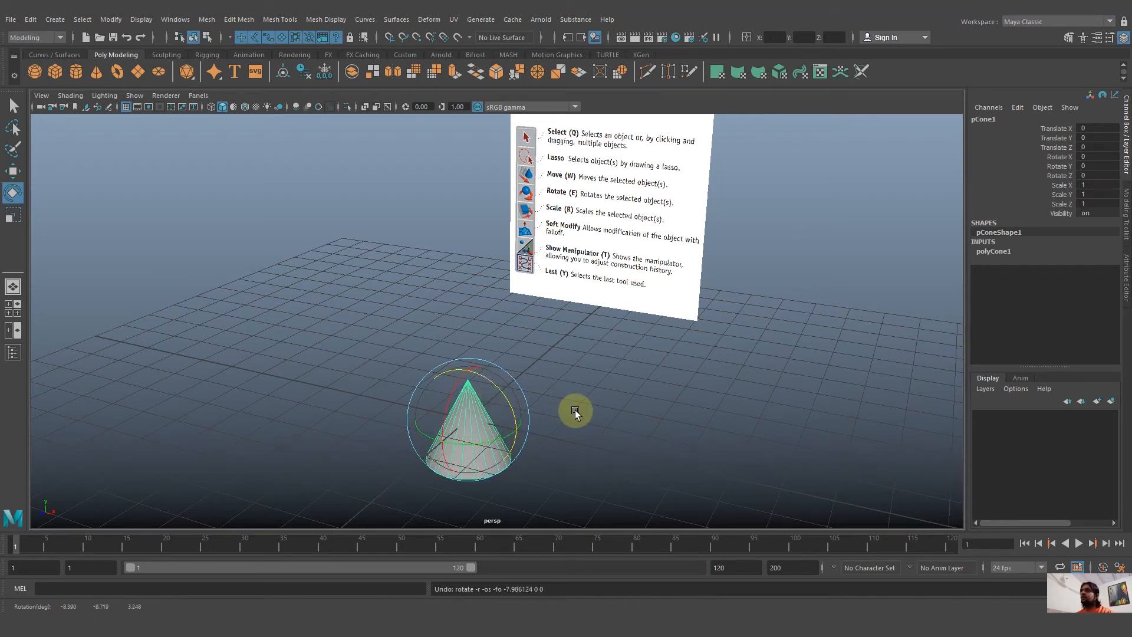
click(575, 411)
click(463, 461)
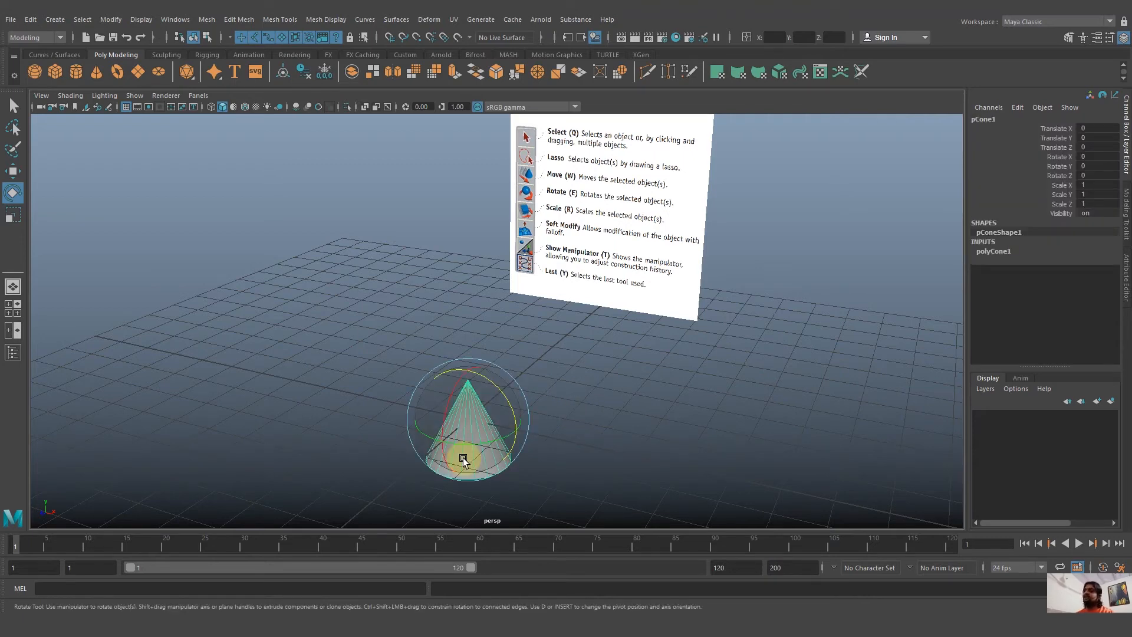
alt+drag(464, 461, 590, 390)
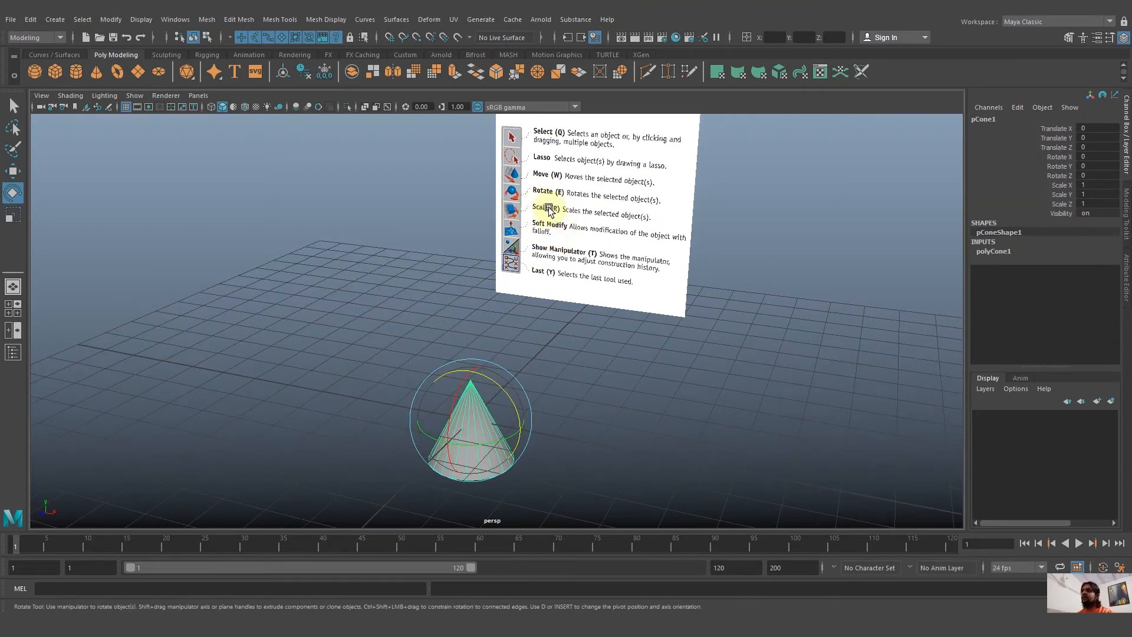
Scale the cone to about X 2.12, Y 1.8 and Z 1.64 along its individual axes, and scale it uniformly from the centre.
key(r)
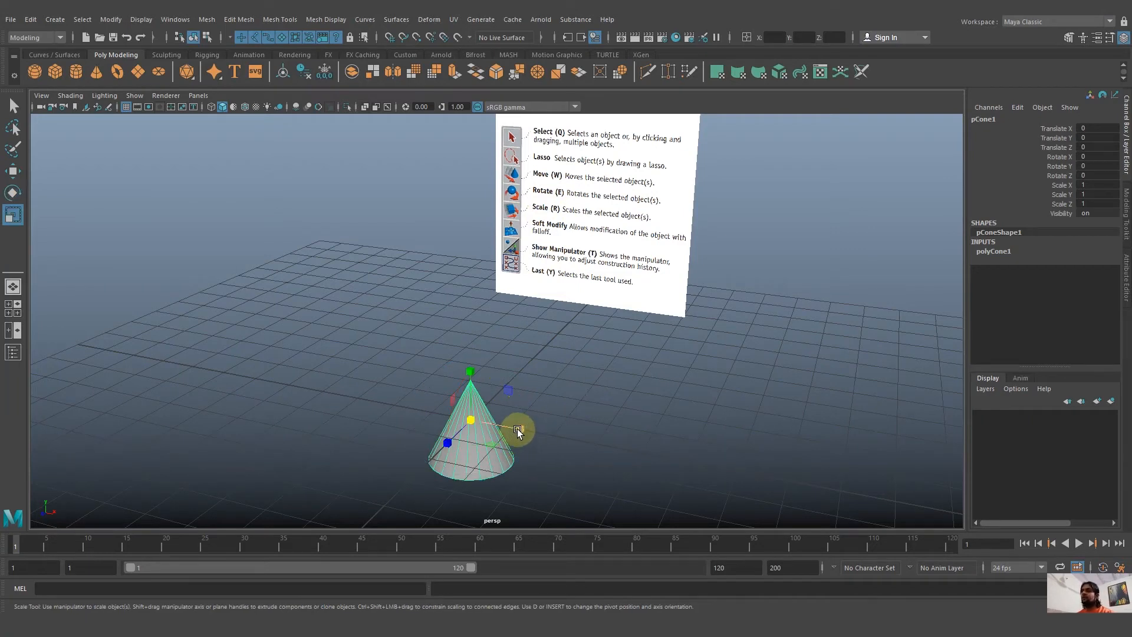
drag(519, 429, 574, 440)
drag(471, 372, 474, 333)
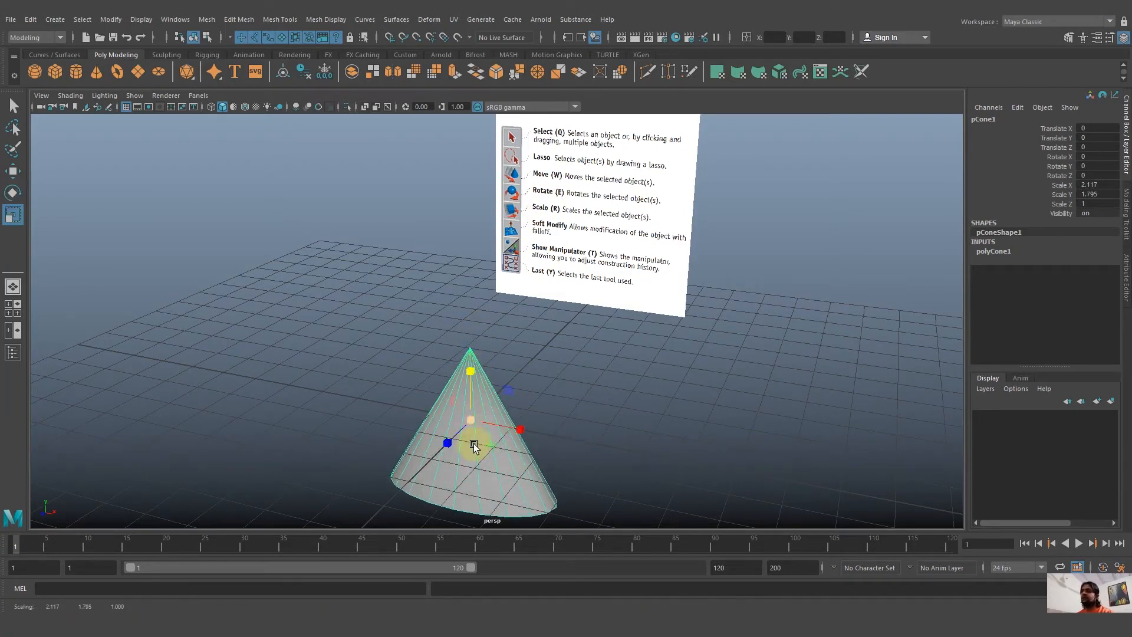
drag(474, 447, 557, 429)
click(458, 416)
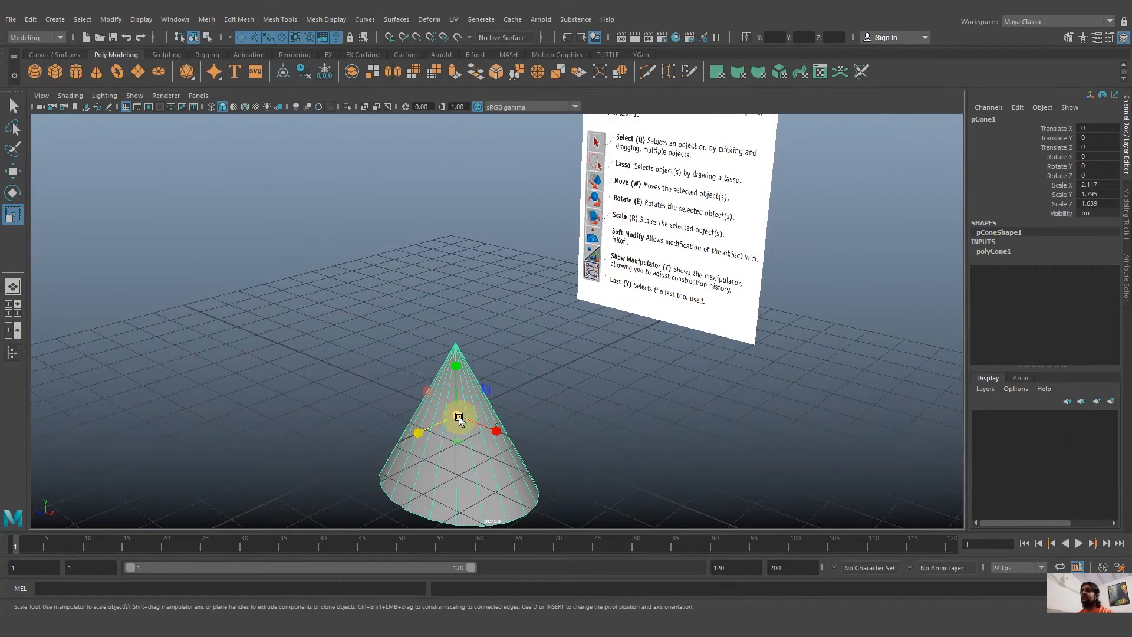
drag(459, 416, 515, 426)
Undo all the cone's scaling one change after another and deselect the cone.
key(ctrl+z)
key(ctrl+z)
key(ctrl+z)
key(ctrl+z)
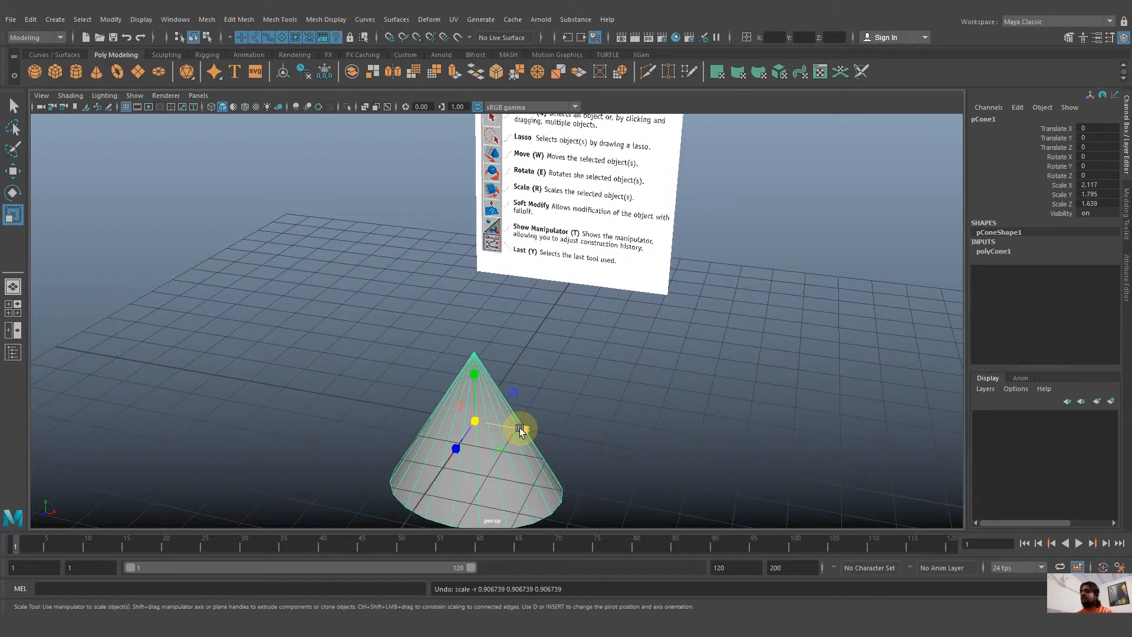
click(588, 453)
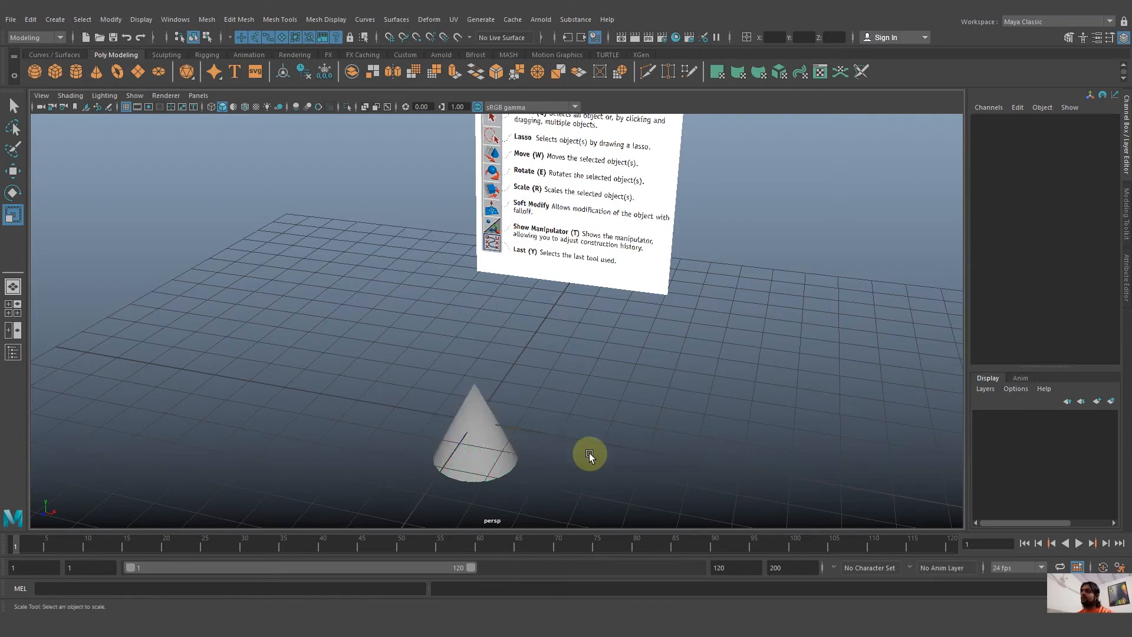
alt+drag(589, 452, 560, 418)
Activate the Move tool and select the cone in the perspective view.
key(w)
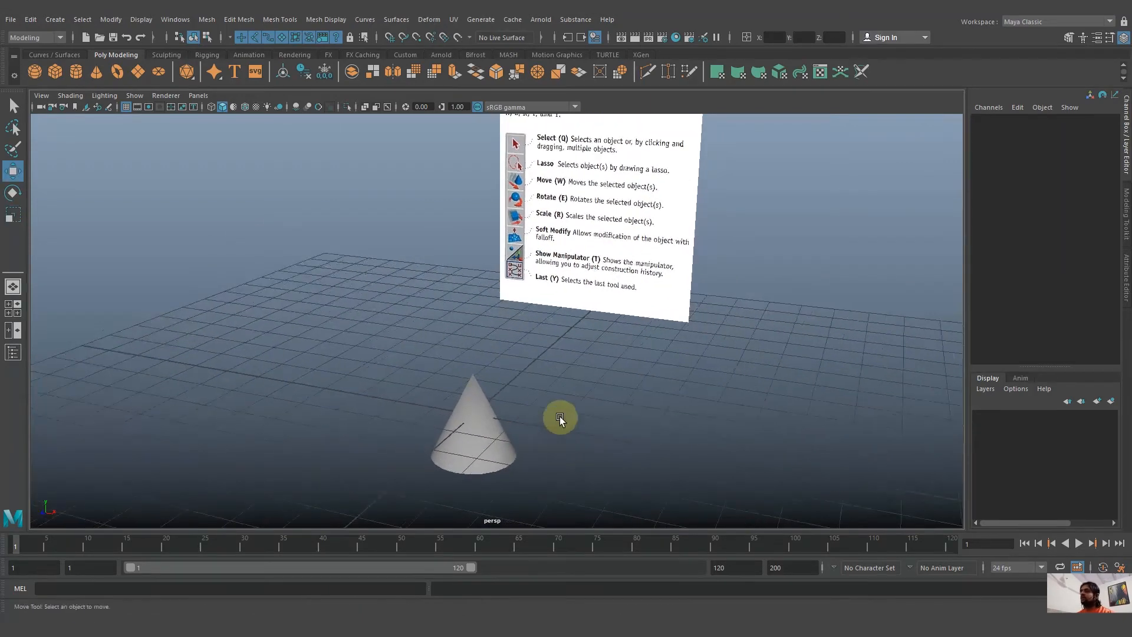
click(451, 472)
click(599, 455)
alt+drag(599, 455, 535, 457)
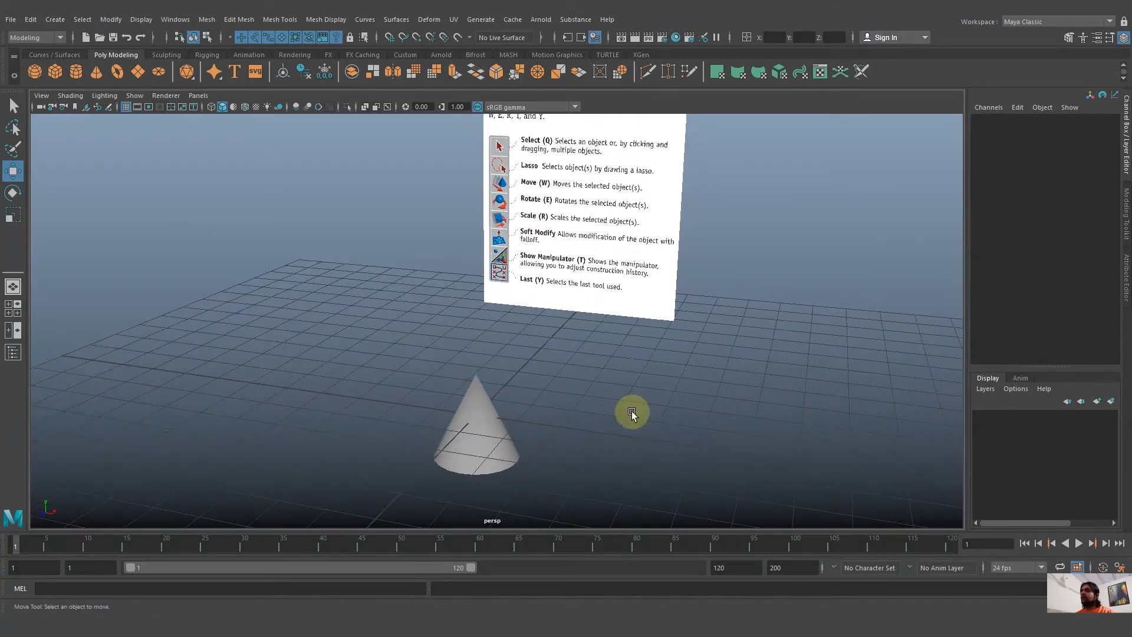
click(455, 469)
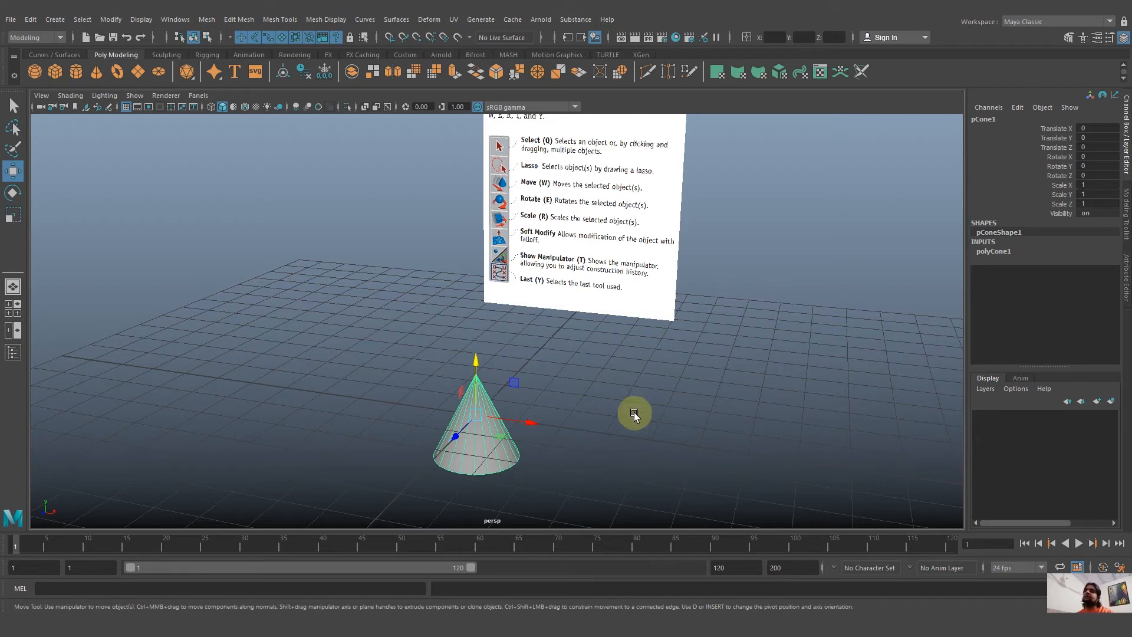
Display the cone's construction history settings with the Show Manipulator tool, and deselect and reselect the cone.
alt+drag(631, 416, 635, 416)
key(t)
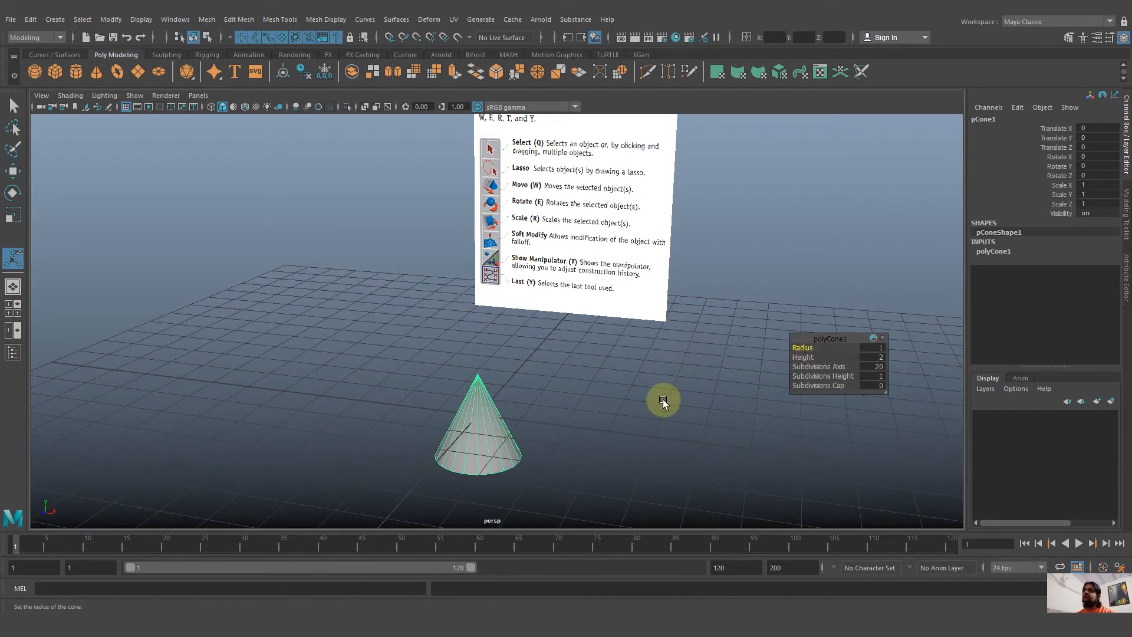
alt+drag(663, 399, 589, 399)
alt+right_drag(625, 461, 662, 452)
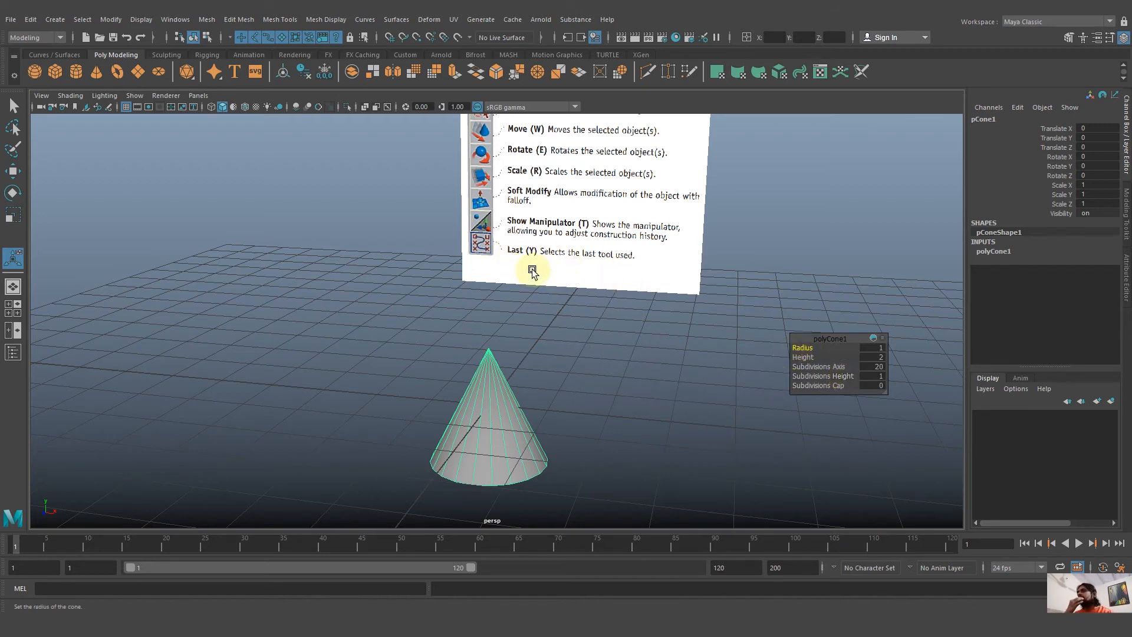
alt+drag(630, 406, 625, 403)
click(639, 398)
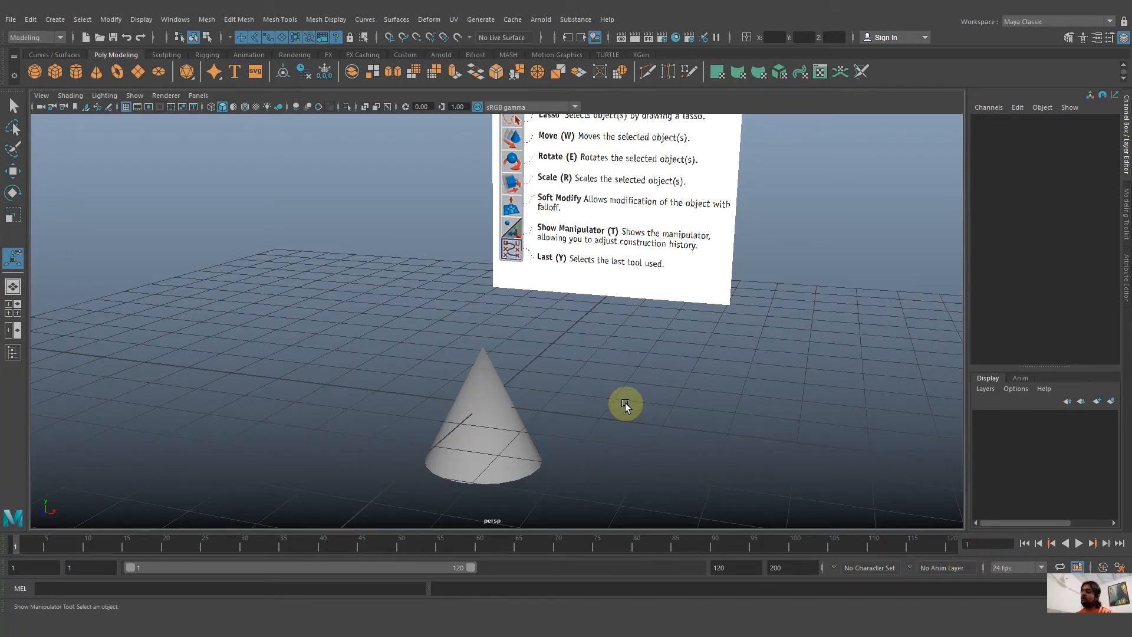
drag(625, 402, 475, 478)
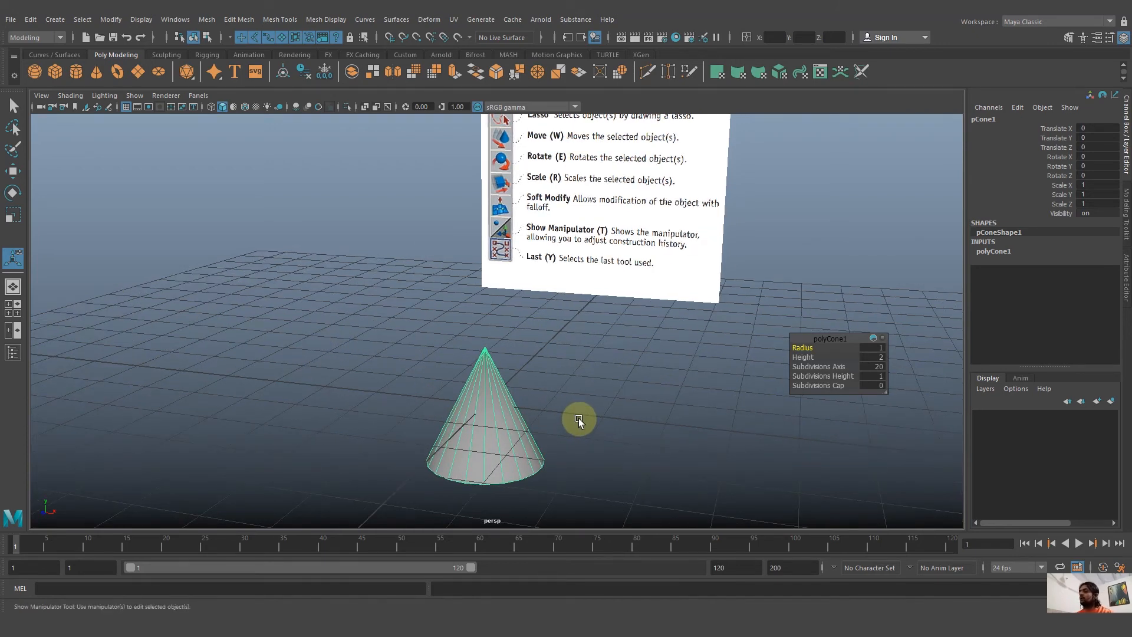
alt+middle_drag(601, 439, 597, 457)
alt+right_drag(597, 457, 558, 401)
alt+middle_drag(559, 402, 553, 425)
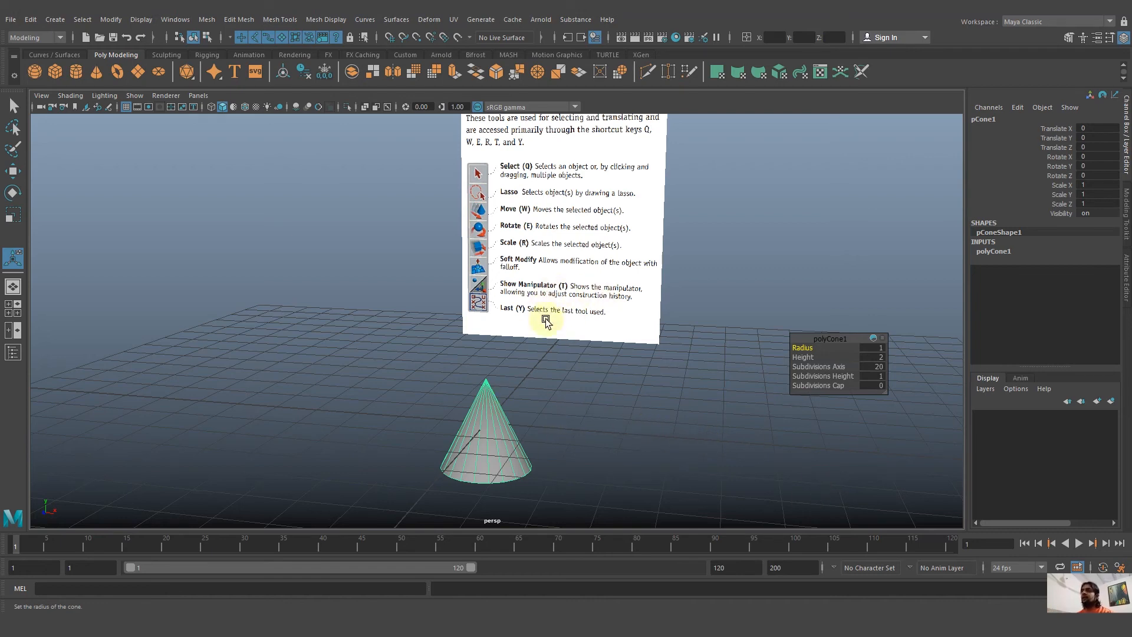
alt+drag(580, 437, 512, 476)
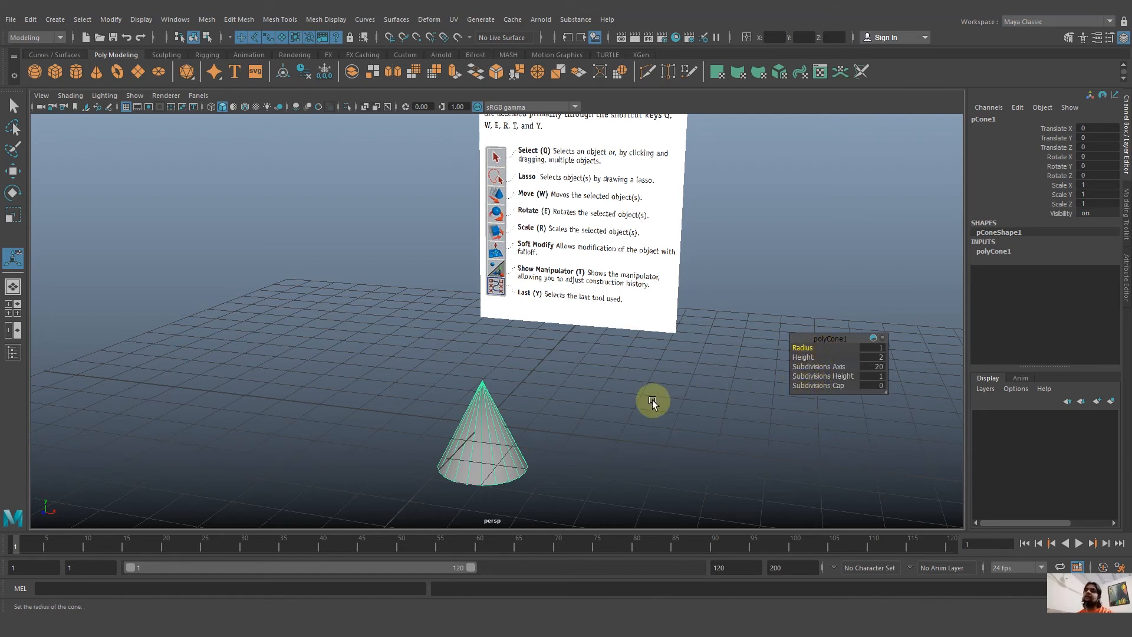
Clear the selection and select the cone again to bring back its editable radius, height and subdivision settings.
click(629, 405)
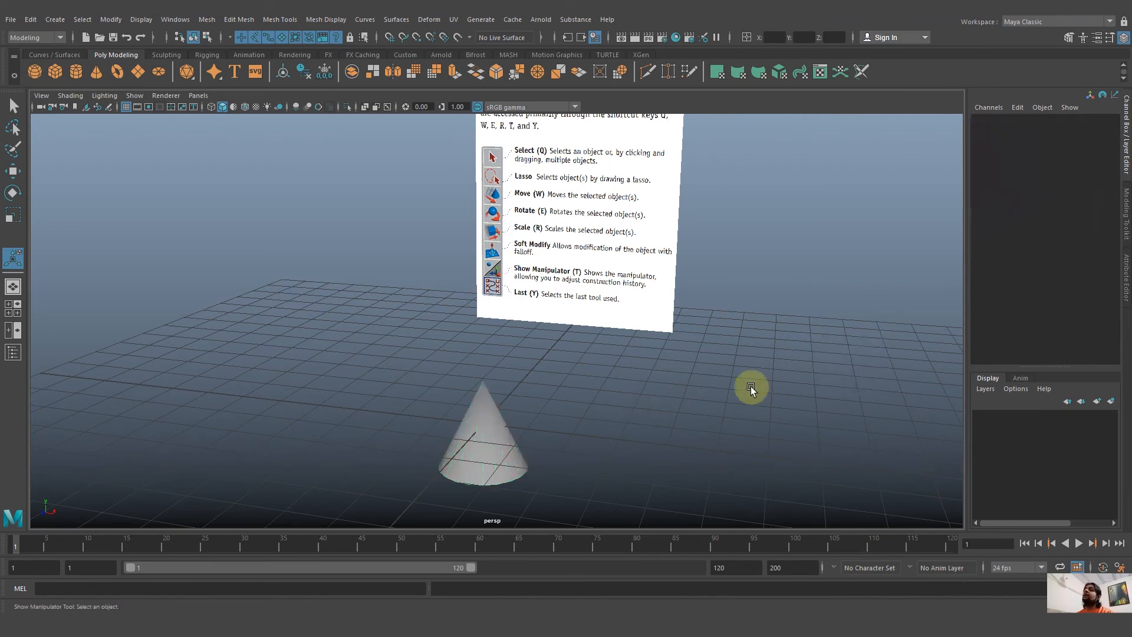
drag(536, 433, 486, 487)
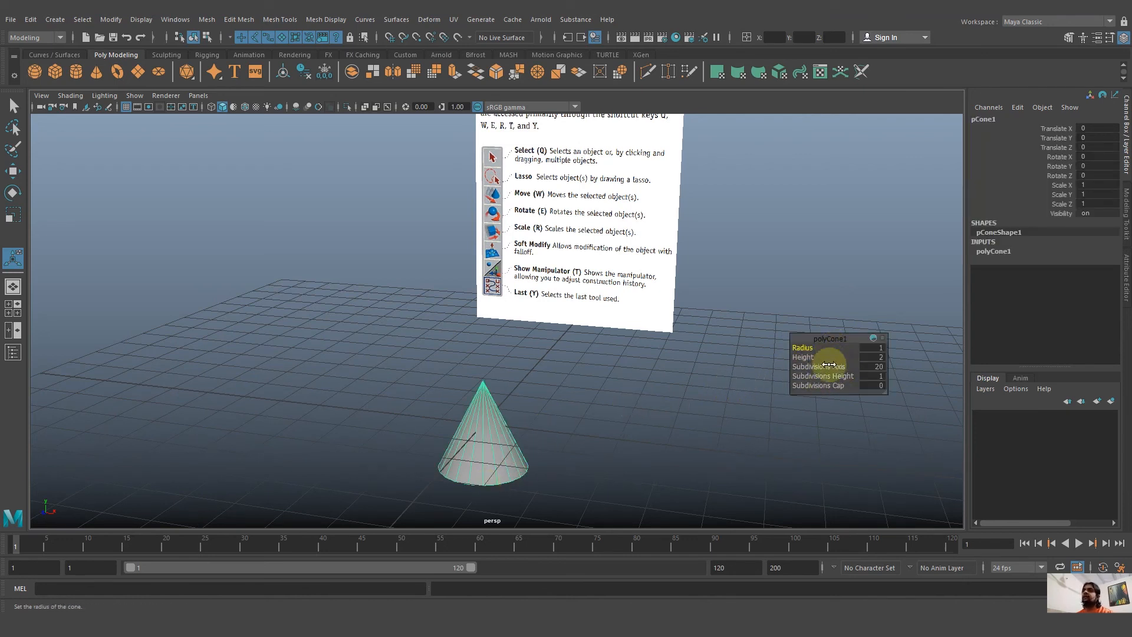
alt+drag(803, 384, 671, 390)
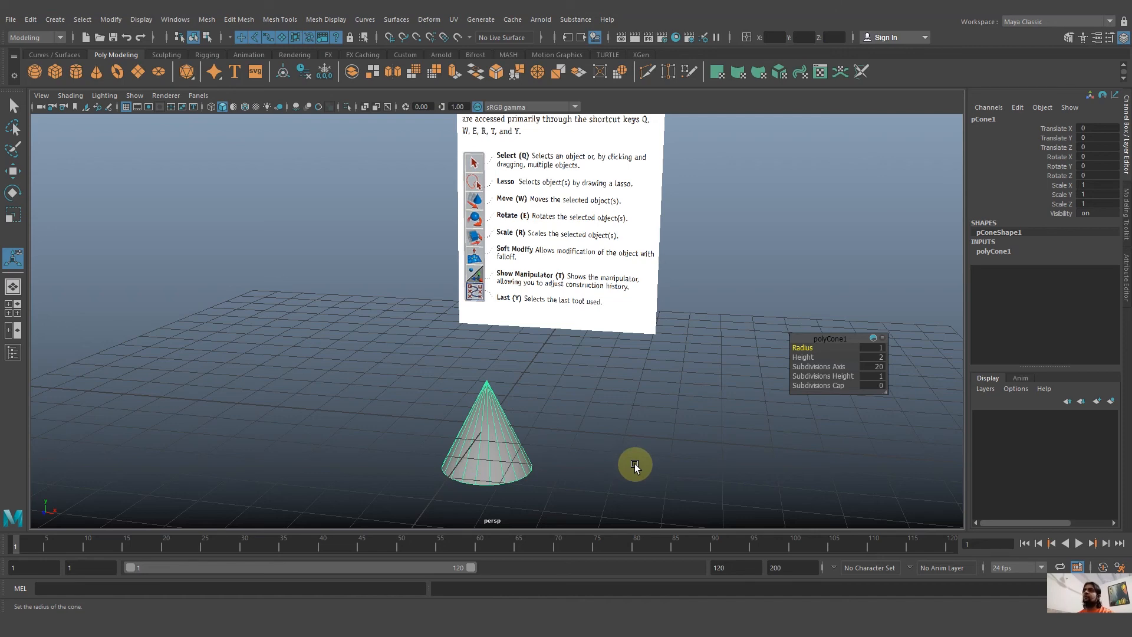
alt+drag(635, 463, 635, 459)
scroll(611, 429, down, 1)
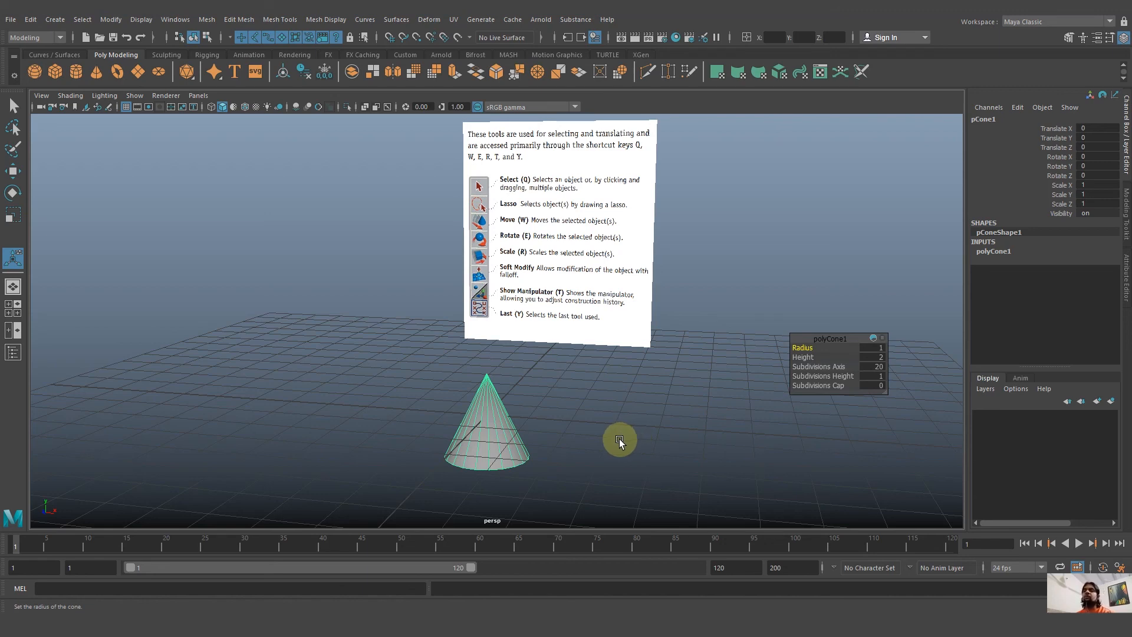
alt+drag(619, 439, 593, 440)
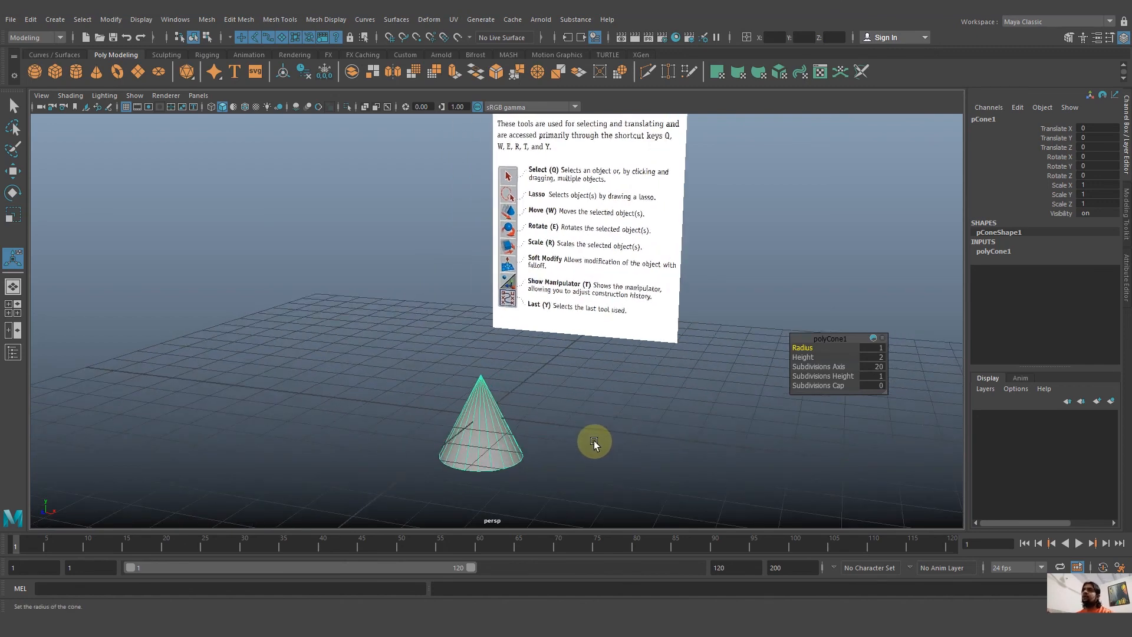
alt+drag(593, 441, 597, 445)
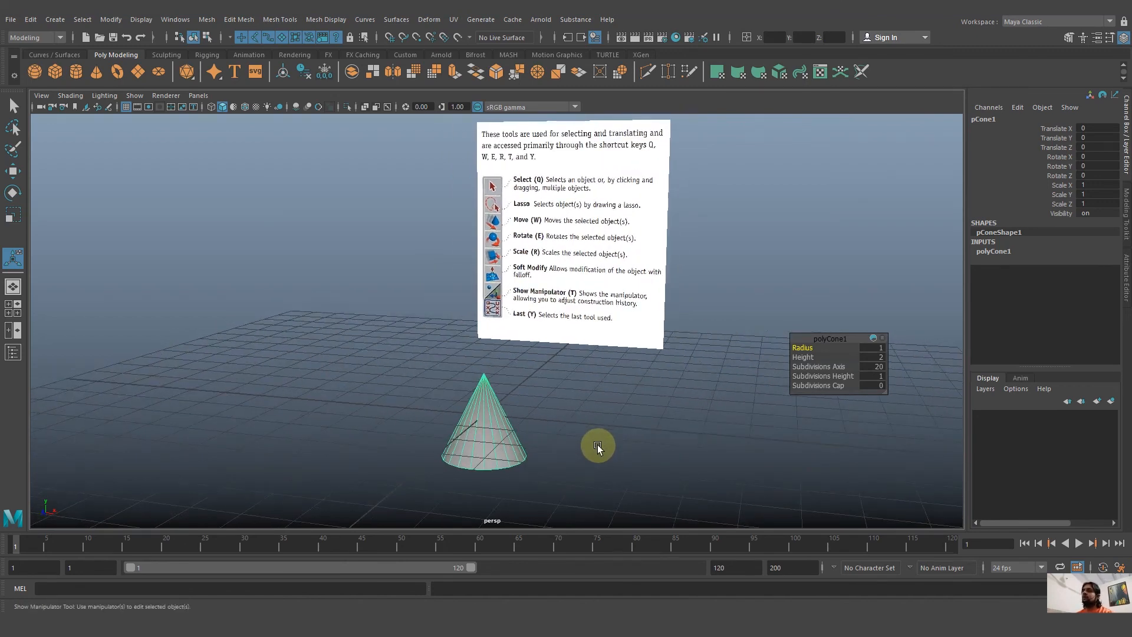